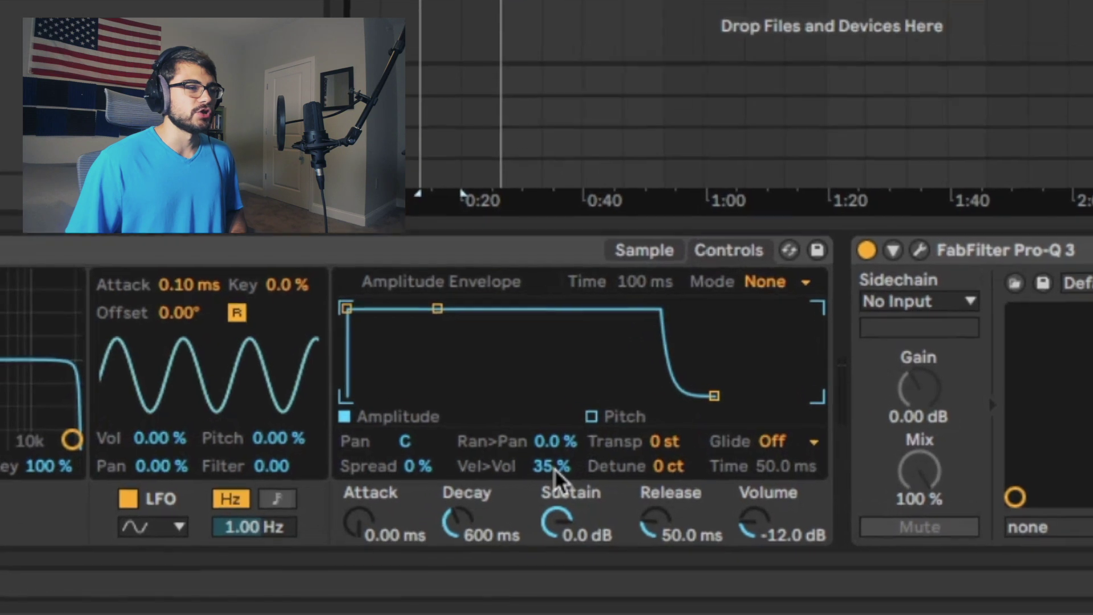
- Set the Kick sampler's velocity-to-volume (Vel>Vol) amount to 100%
{"action": "left_click_drag", "start_coordinate": [530, 488], "coordinate": [529, 484]}
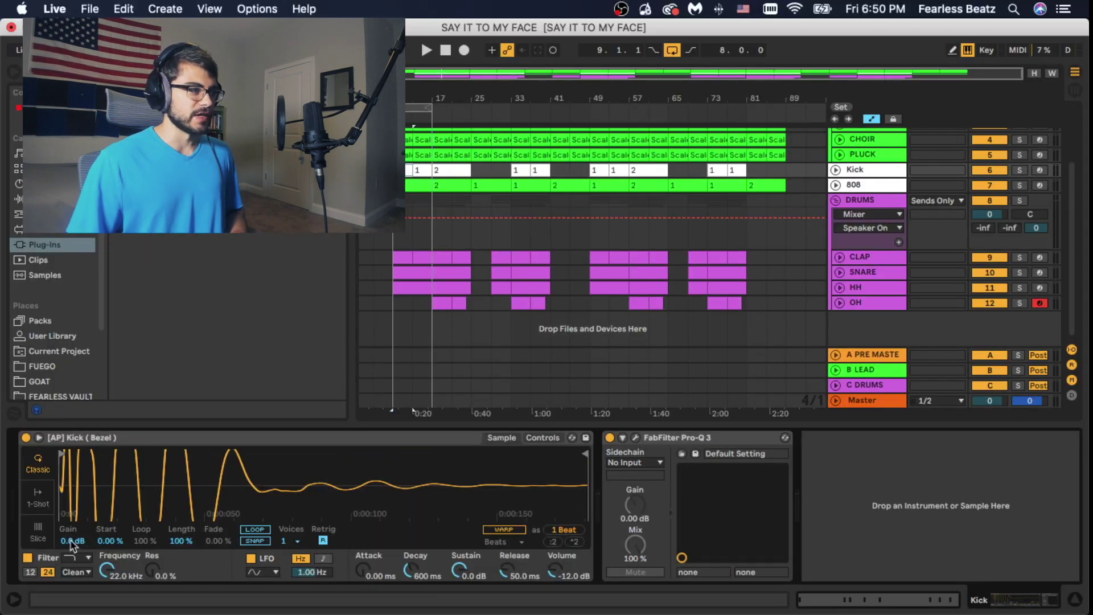
- Try raising the Kick sample's gain to 17 dB, and reset it to 0 dB
{"action": "left_click_drag", "start_coordinate": [72, 541], "coordinate": [72, 509]}
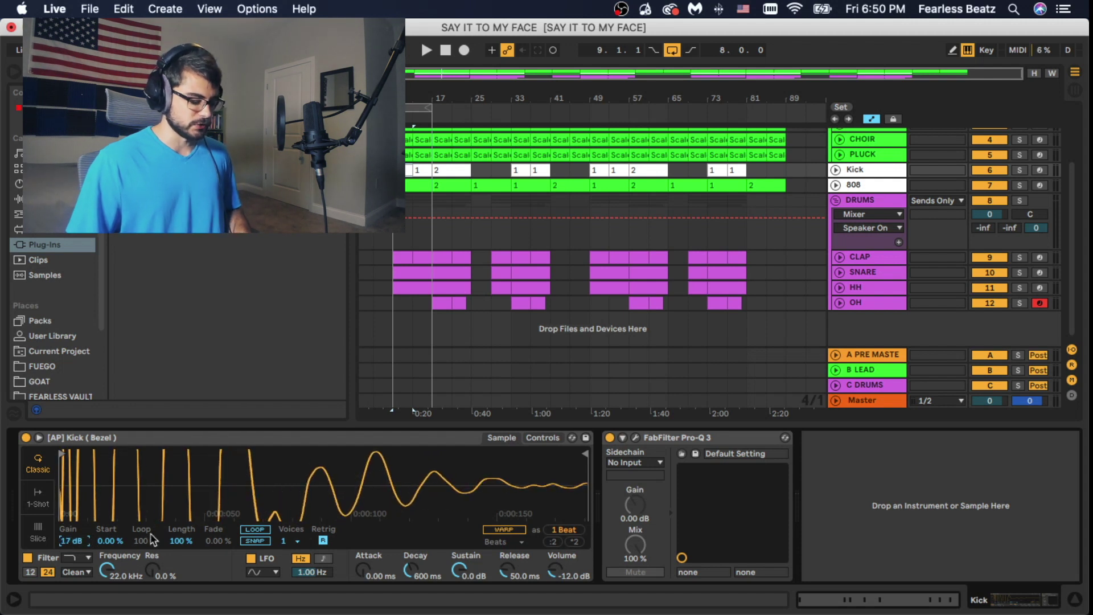
{"action": "key", "text": "Delete"}
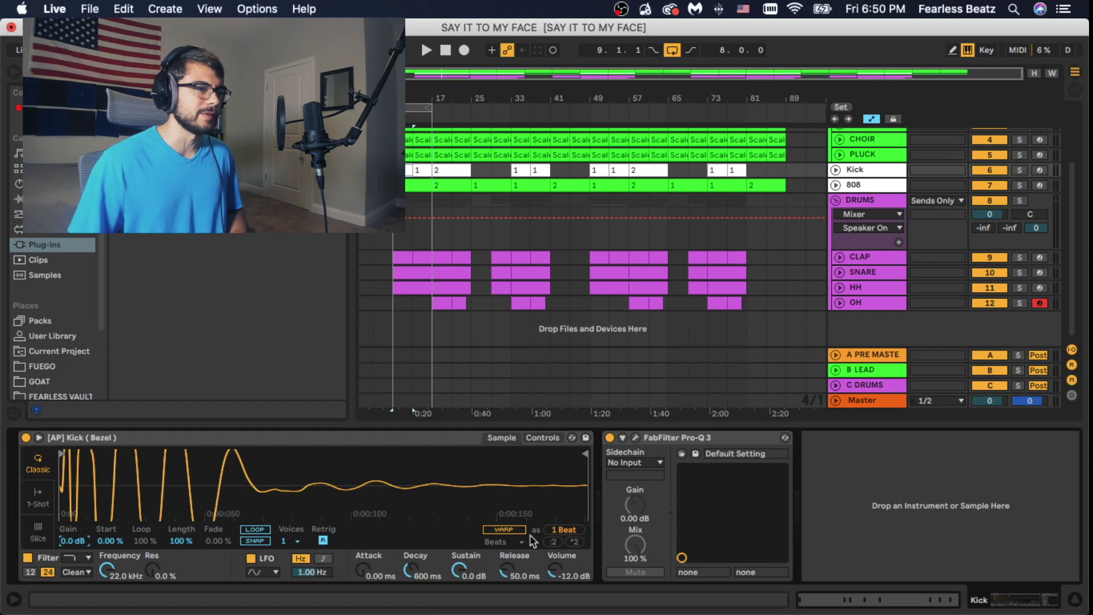
- Review the Kick sampler's envelope controls and sample waveform, and compare them with the 808's sampler
{"action": "left_click", "coordinate": [542, 438]}
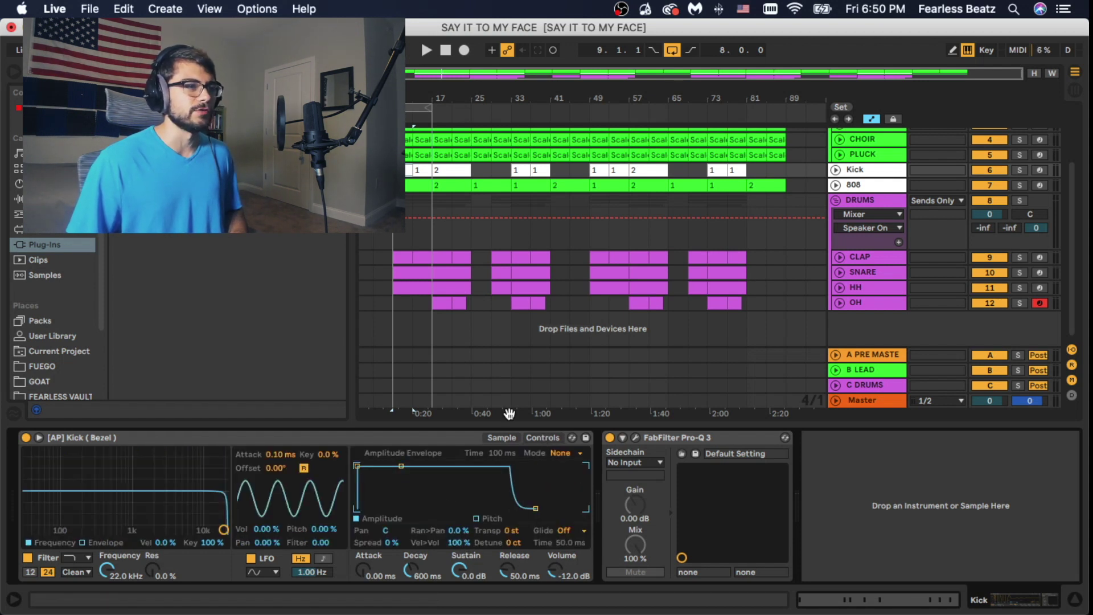
{"action": "left_click", "coordinate": [502, 438]}
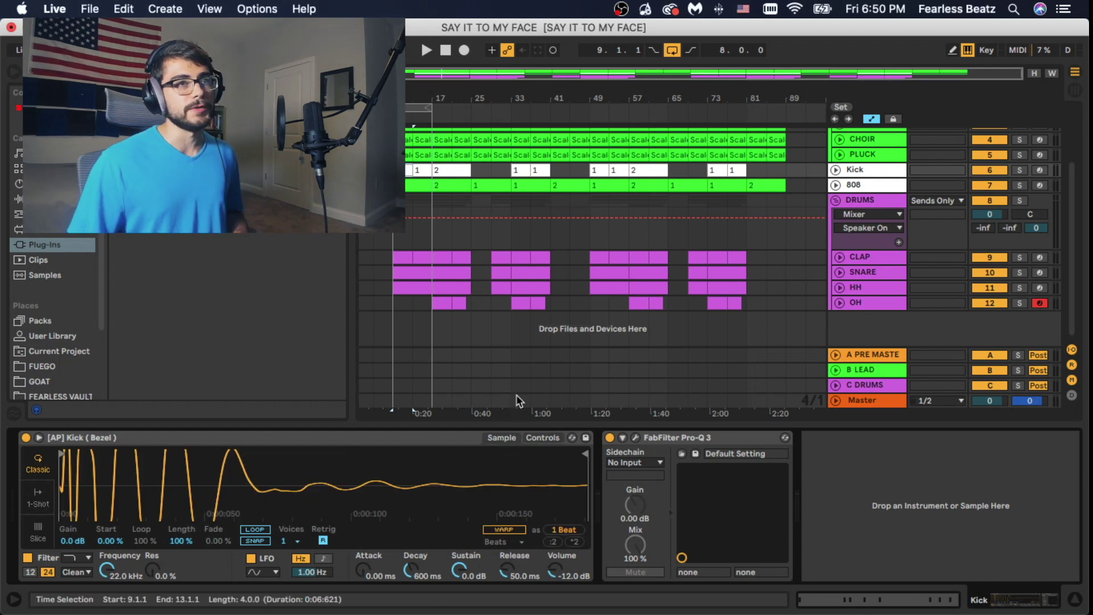
{"action": "key", "text": "Down"}
{"action": "left_click", "coordinate": [502, 438]}
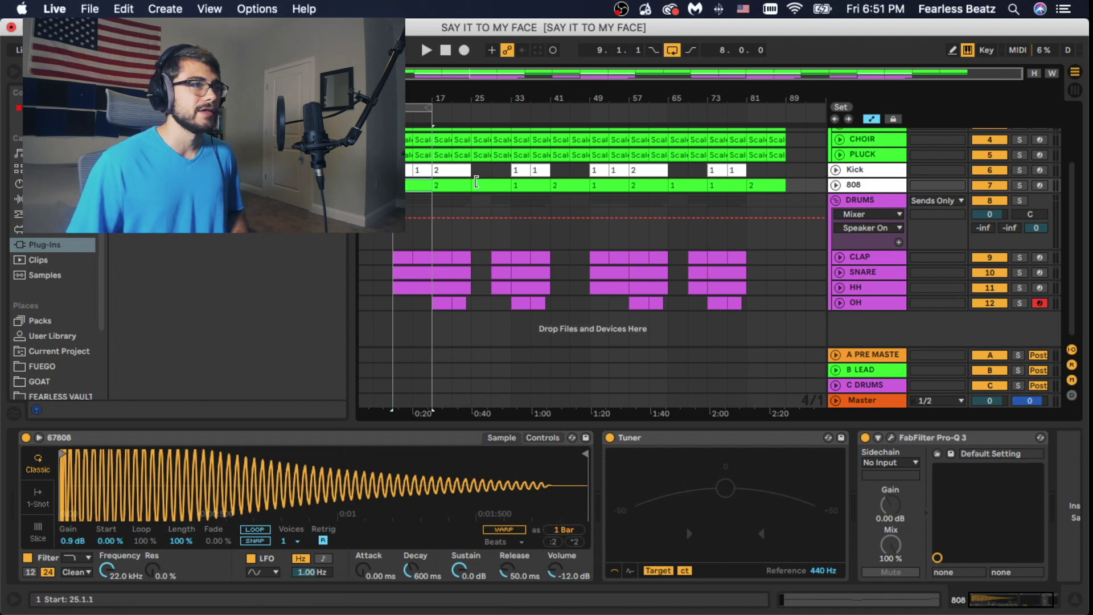
{"action": "key", "text": "Up"}
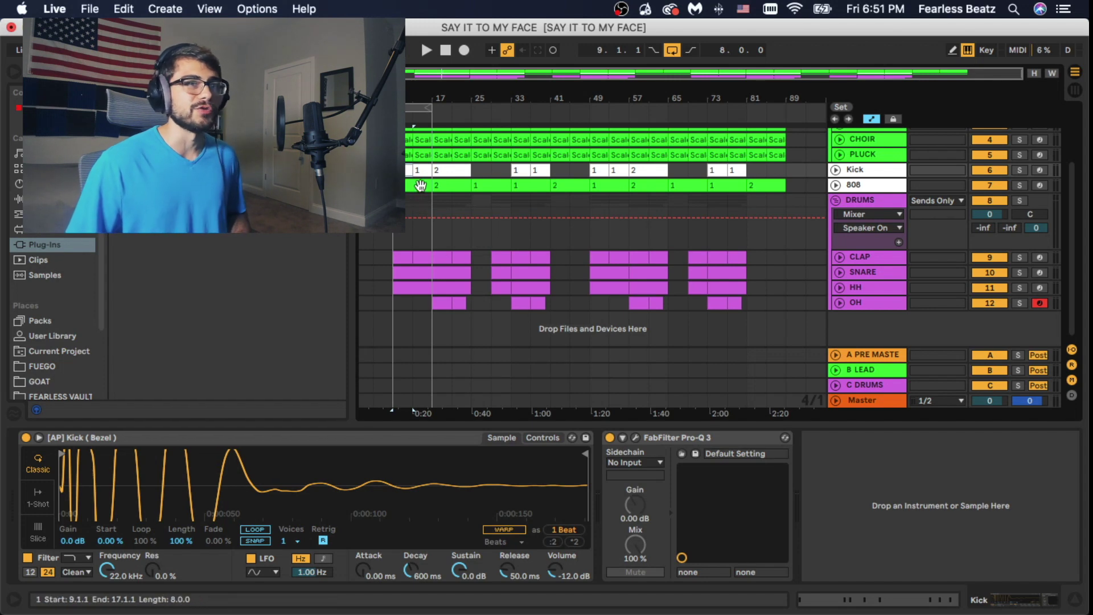
- Show the Session mixer and inspect the device chains on the A PRE MASTER and B LEAD return tracks
{"action": "key", "text": "Tab"}
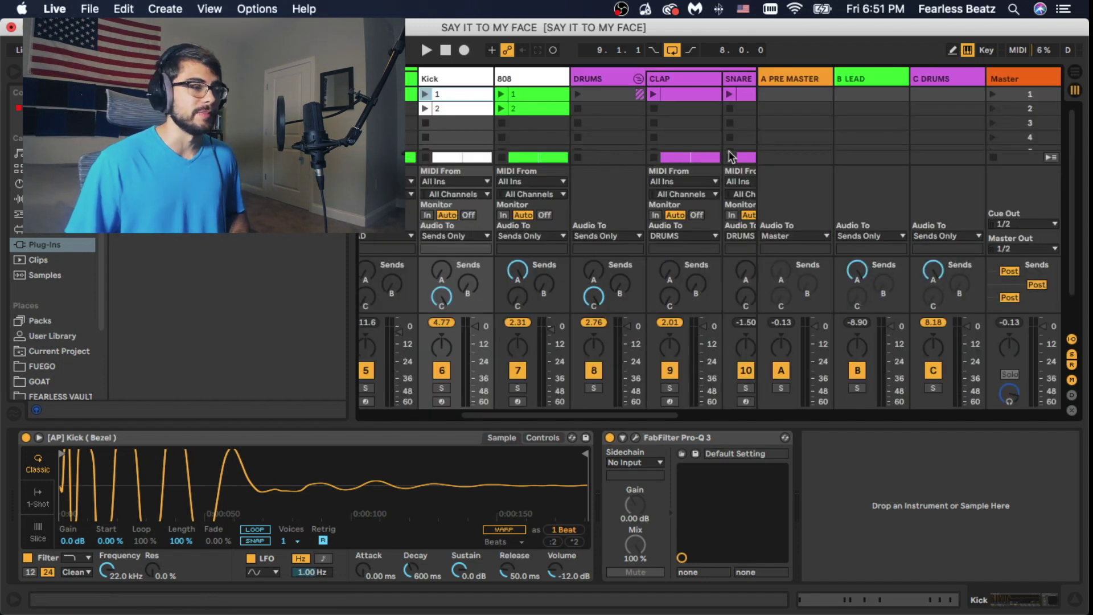
{"action": "left_click", "coordinate": [794, 157]}
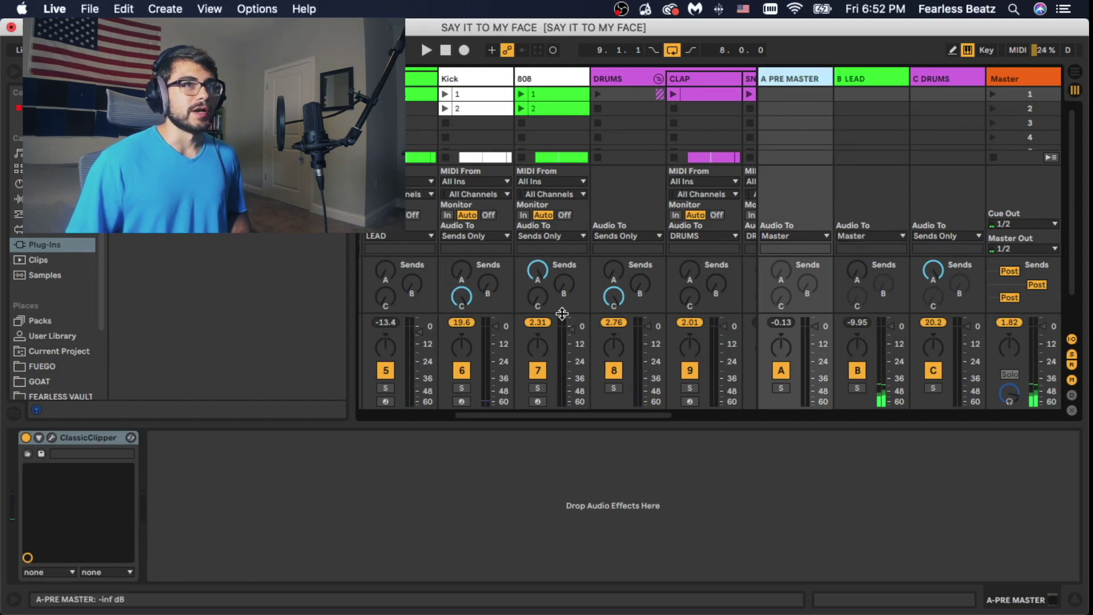
{"action": "left_click", "coordinate": [76, 441]}
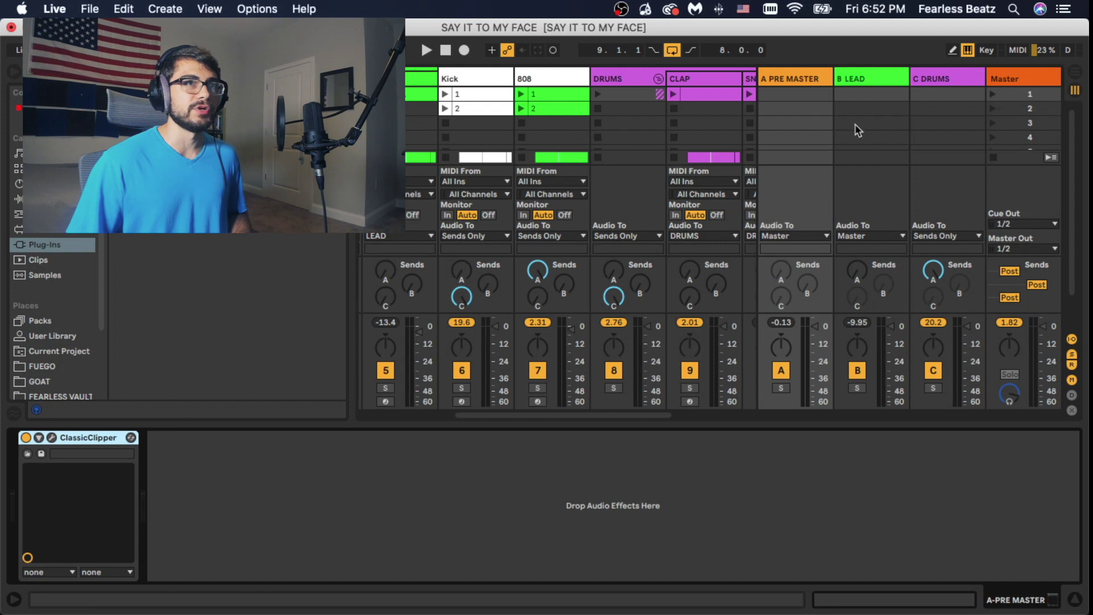
{"action": "left_click", "coordinate": [847, 85]}
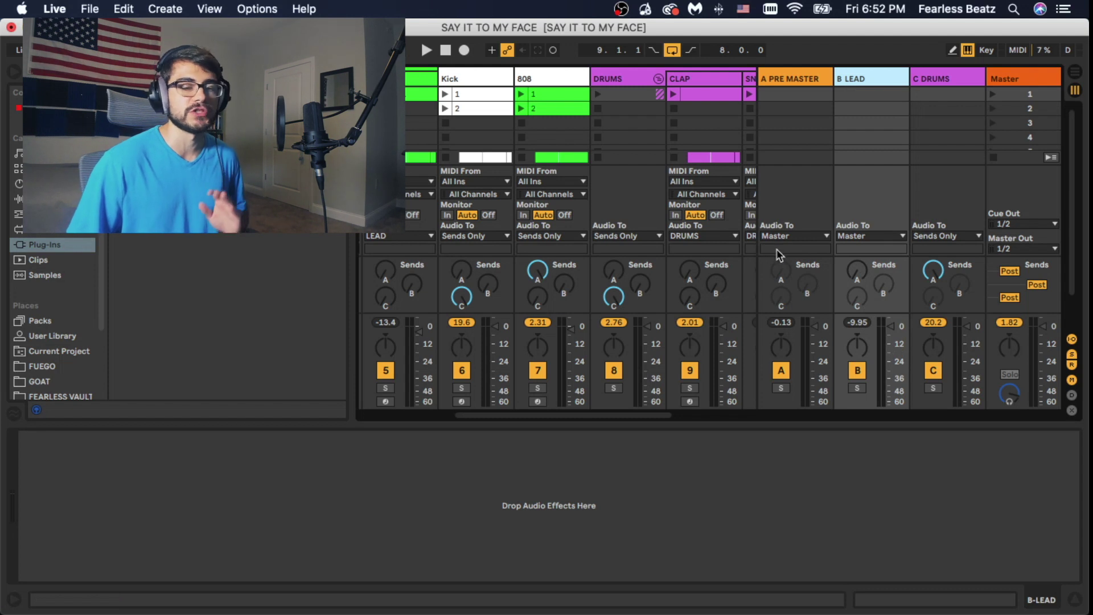
{"action": "left_click", "coordinate": [781, 80]}
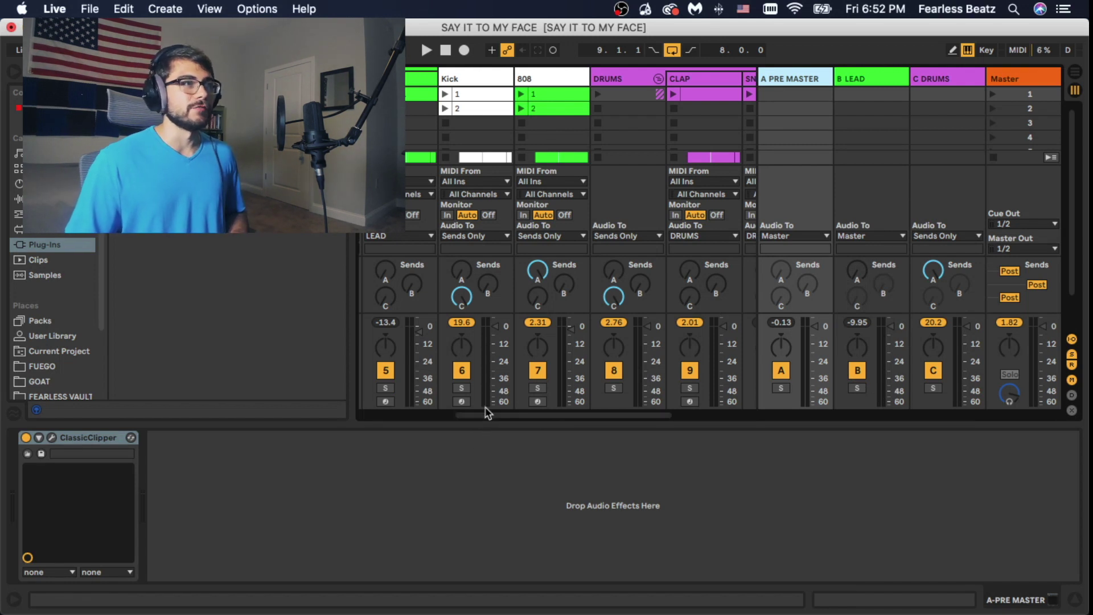
- Lower the Kick track's volume to -12 dB while auditioning the loop
{"action": "left_click", "coordinate": [465, 82]}
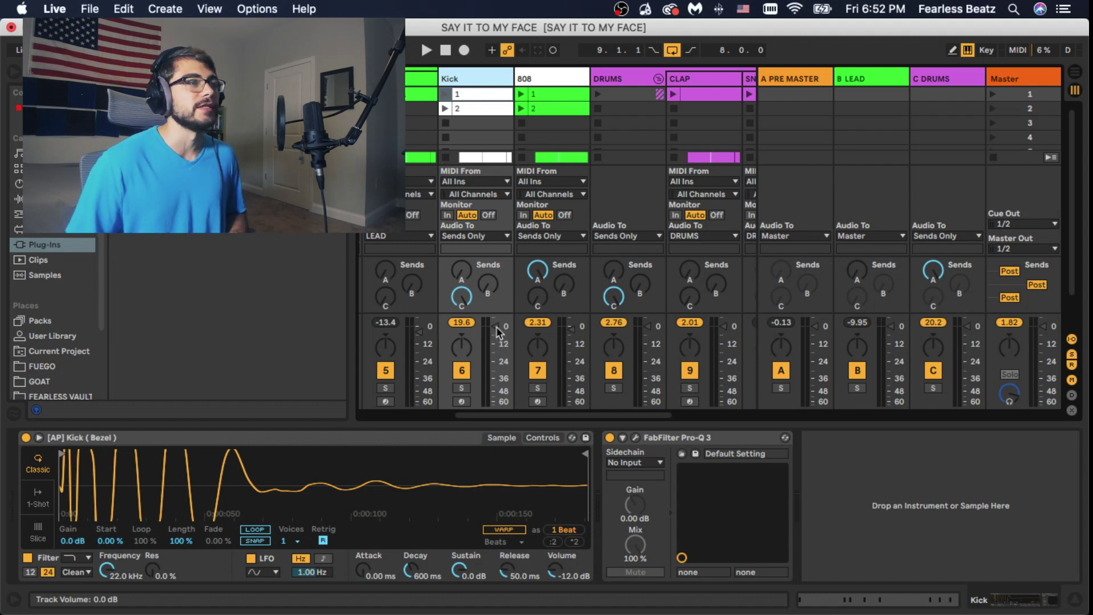
{"action": "key", "text": "space"}
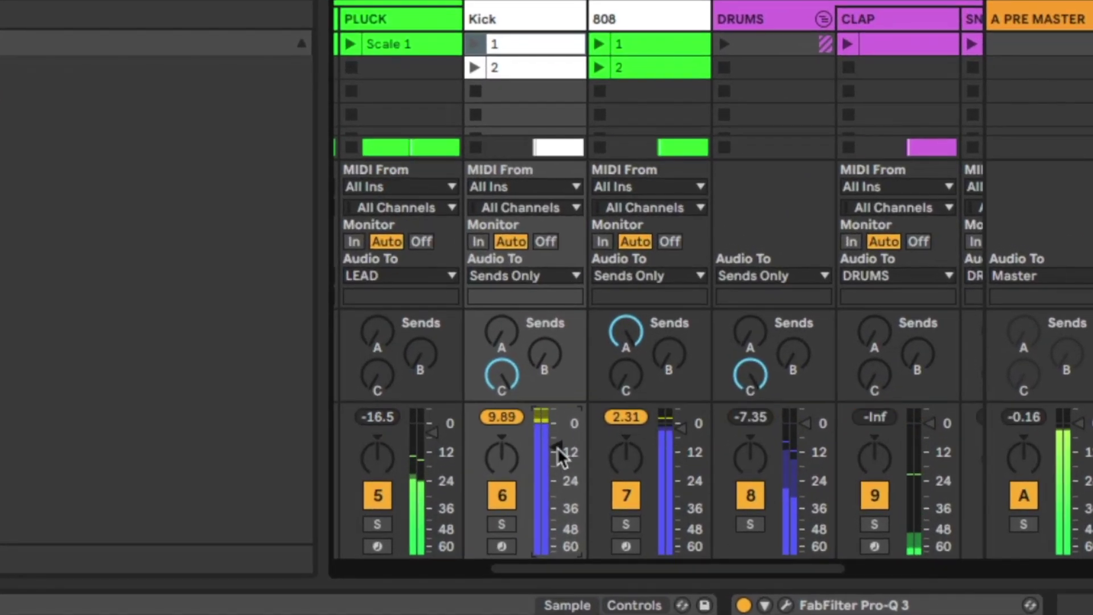
{"action": "key", "text": "space"}
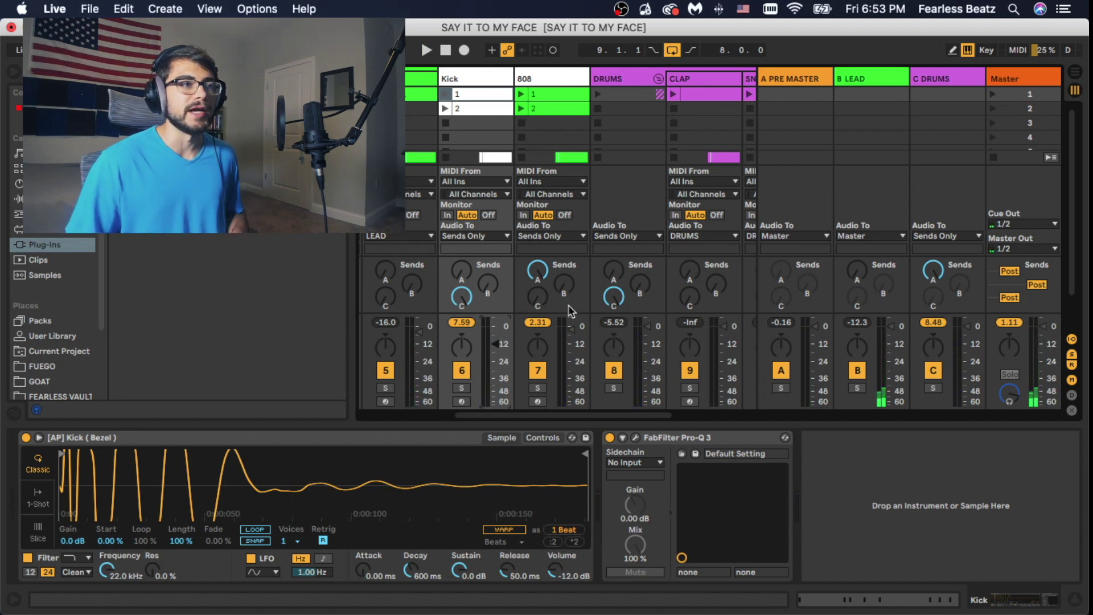
- Set the 808 track's volume to -3 dB while the loop plays
{"action": "left_click", "coordinate": [538, 85]}
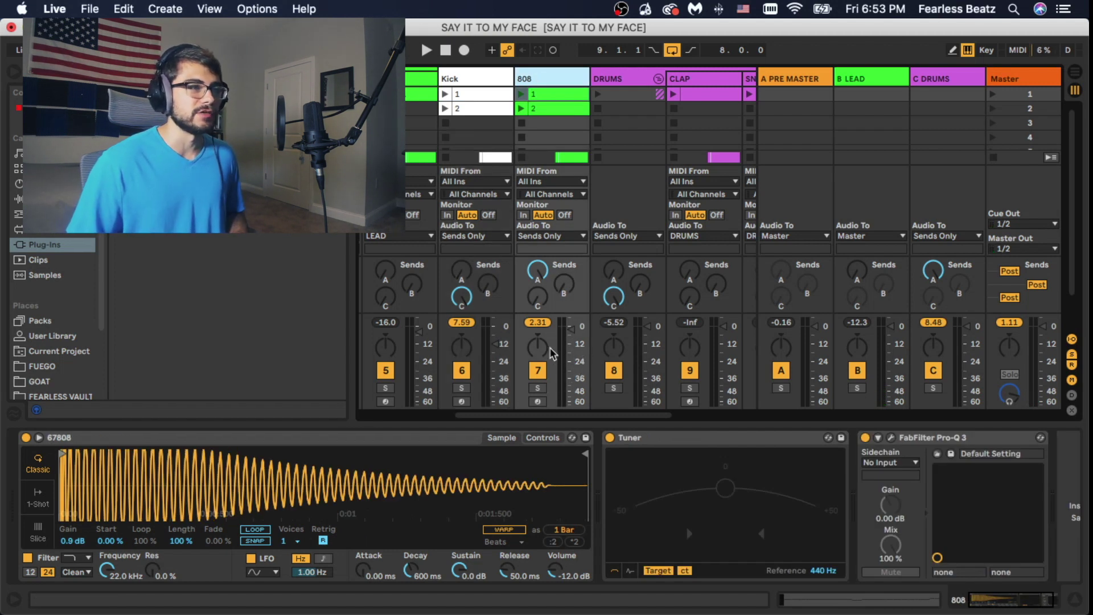
{"action": "key", "text": "space"}
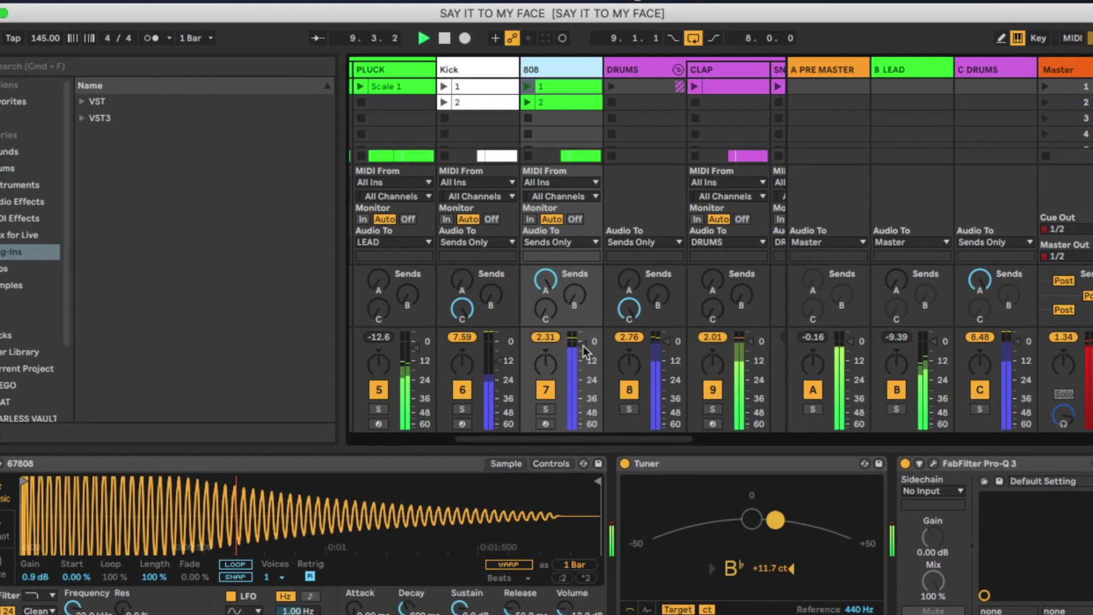
{"action": "left_click_drag", "start_coordinate": [571, 330], "coordinate": [571, 327]}
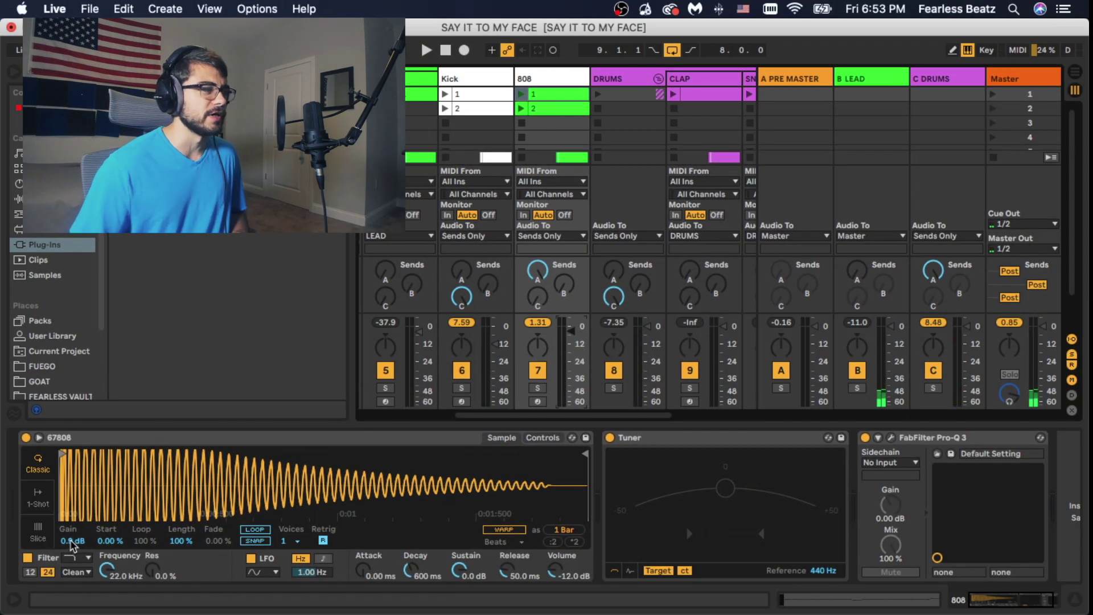
- Solo the Kick and 808 tracks and audition them together
{"action": "left_click", "coordinate": [470, 274]}
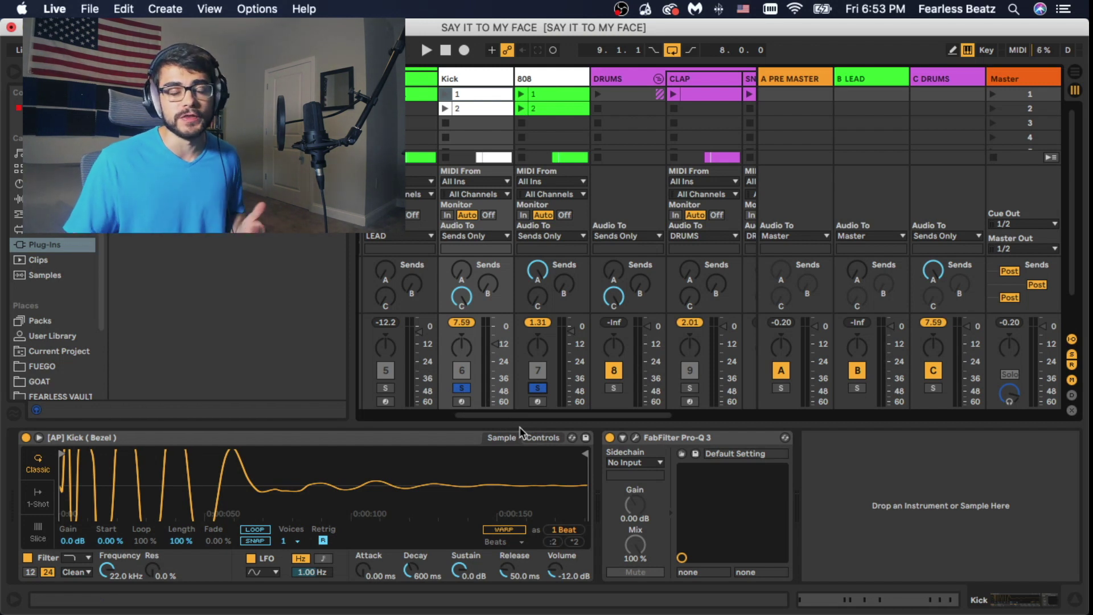
{"action": "key", "text": "space"}
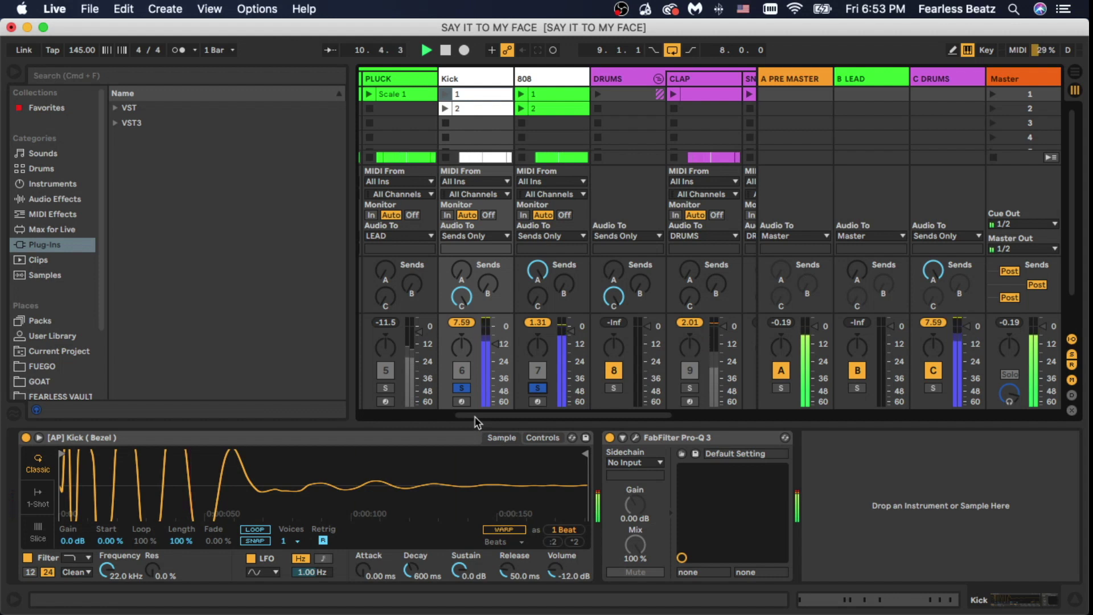
{"action": "key", "text": "space"}
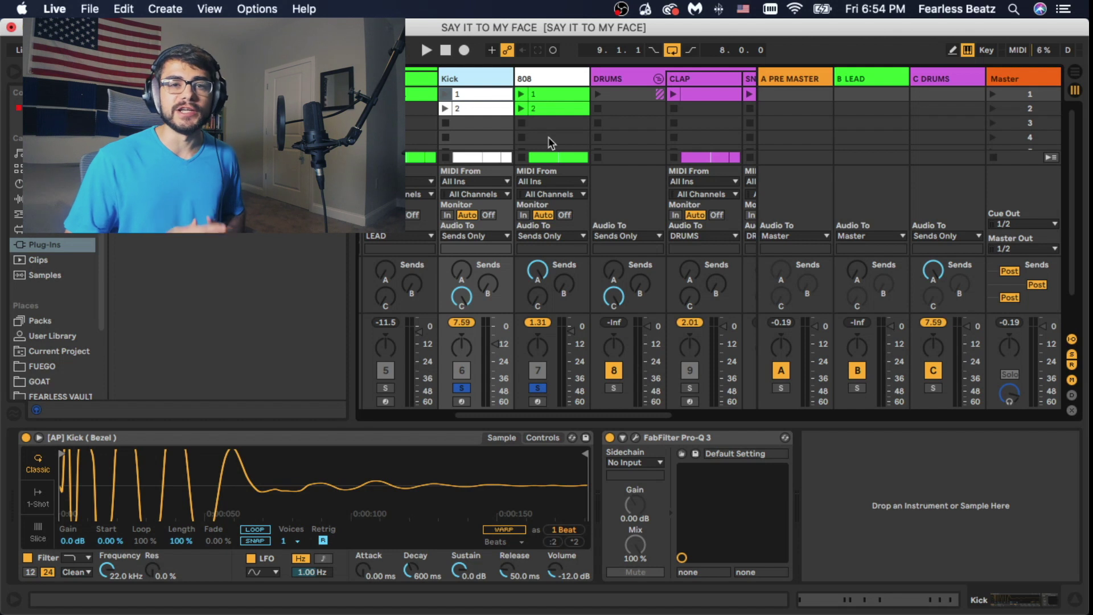
- Remove the FabFilter Pro-Q 3 and the Tuner from the 808 track
{"action": "left_click", "coordinate": [532, 78]}
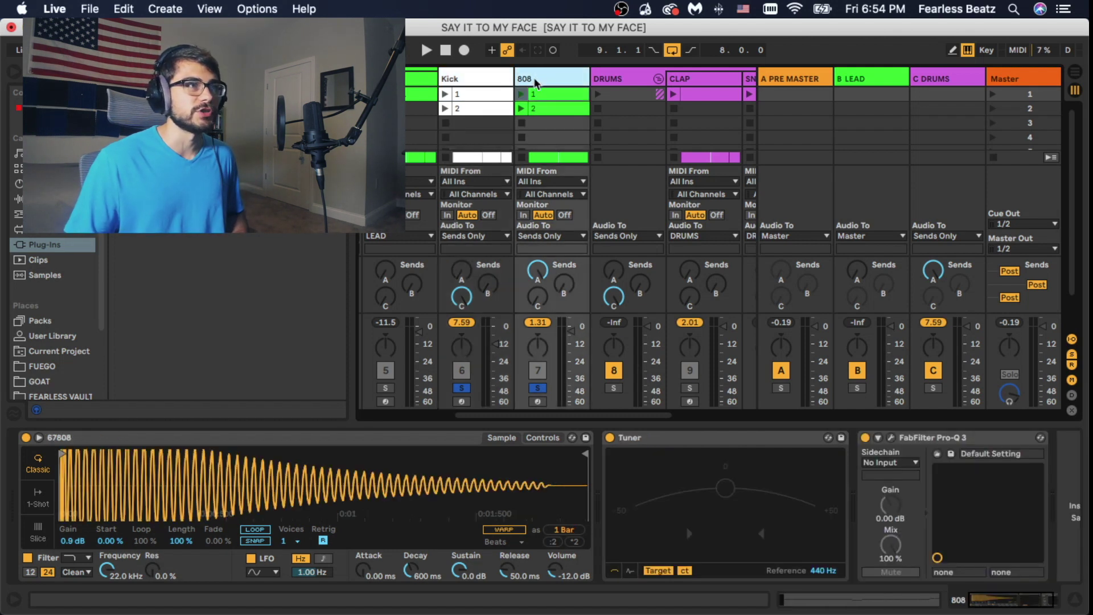
{"action": "left_click", "coordinate": [927, 454]}
{"action": "key", "text": "Delete"}
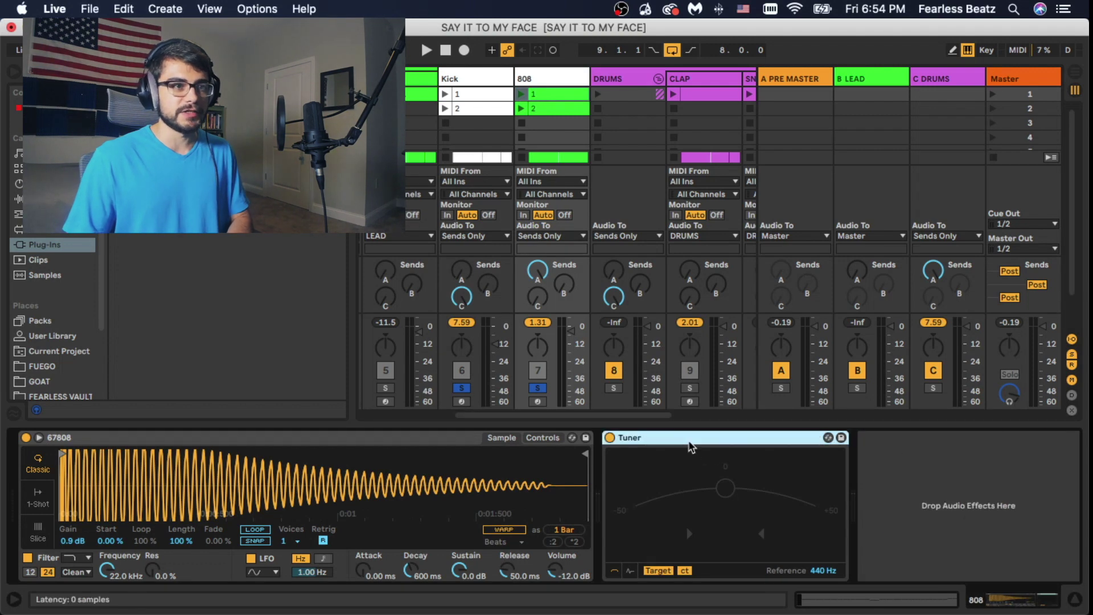
{"action": "key", "text": "Delete"}
- Add an EQ Eight from the Audio Effects to the 808 track after its sampler
{"action": "left_click", "coordinate": [47, 200]}
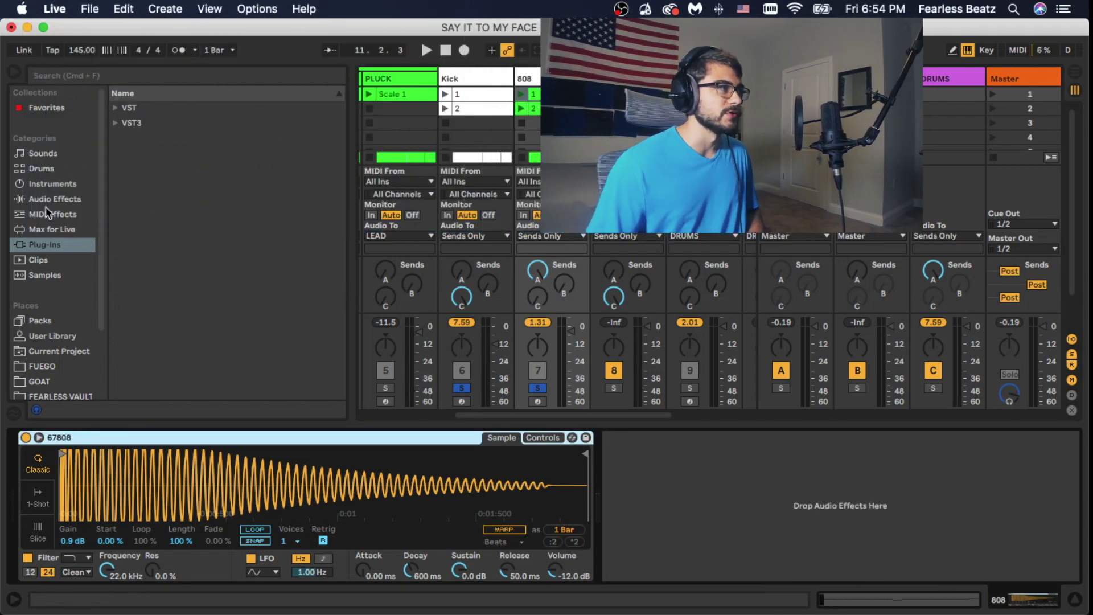
{"action": "scroll", "coordinate": [222, 245], "scroll_direction": "down", "scroll_amount": 4}
{"action": "left_click_drag", "start_coordinate": [154, 289], "coordinate": [693, 500]}
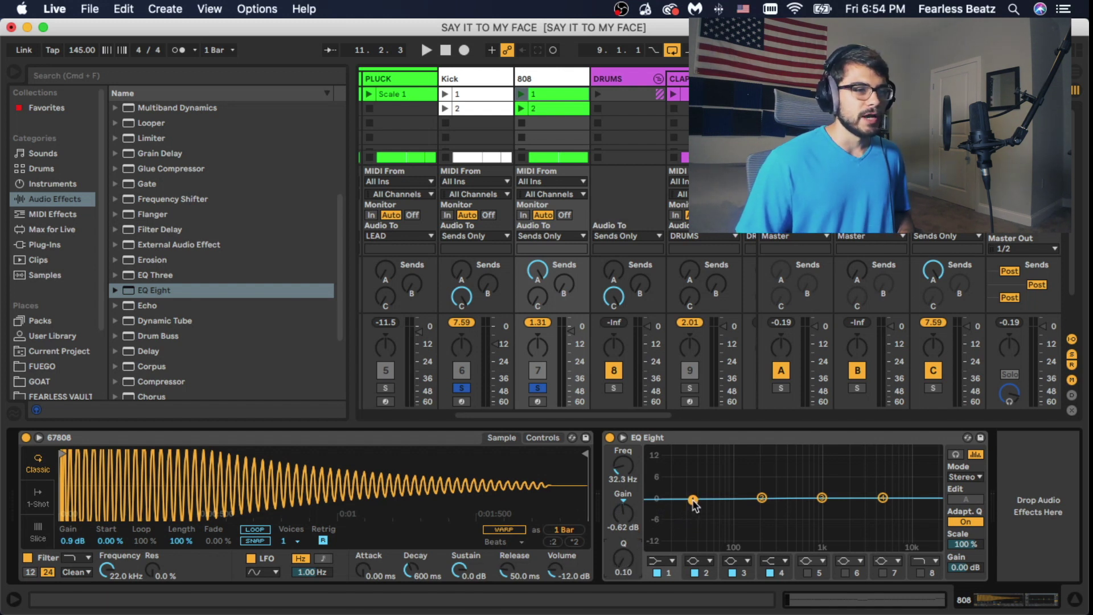
- Set the EQ Eight's low-shelf band 1 to about 119 Hz, test a 15 dB cut, and reset its gain to 0 dB
{"action": "left_click_drag", "start_coordinate": [712, 499], "coordinate": [722, 500]}
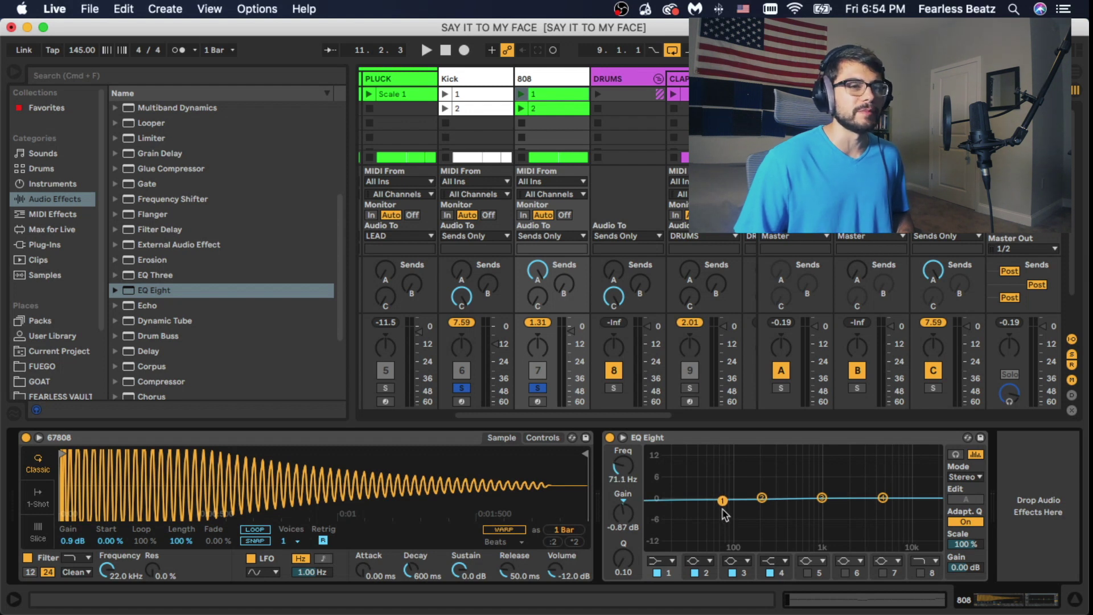
{"action": "left_click_drag", "start_coordinate": [723, 500], "coordinate": [741, 544]}
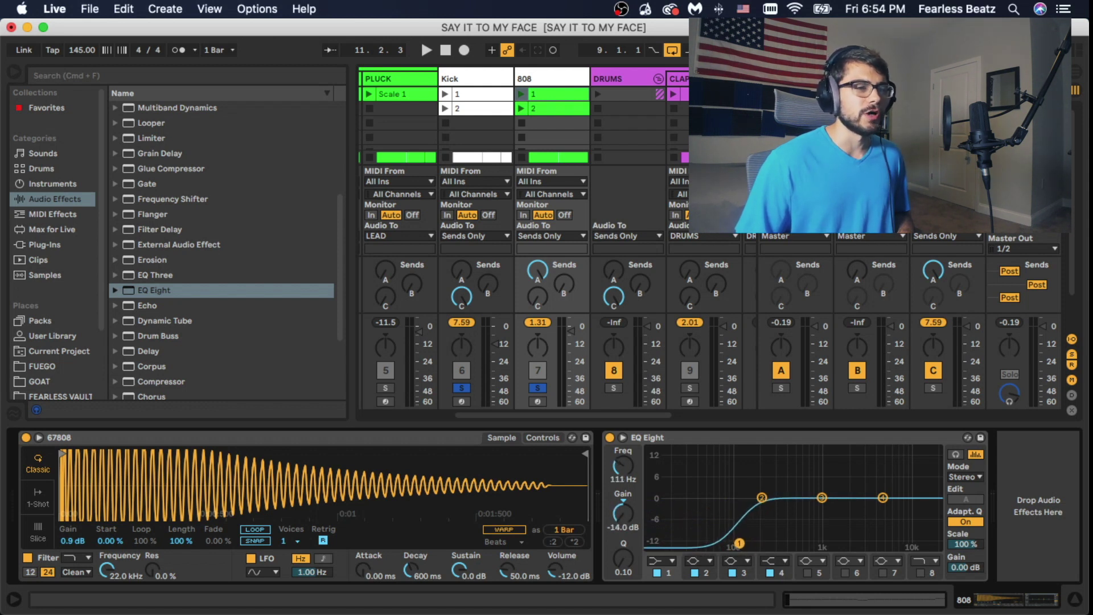
{"action": "left_click_drag", "start_coordinate": [741, 543], "coordinate": [742, 546]}
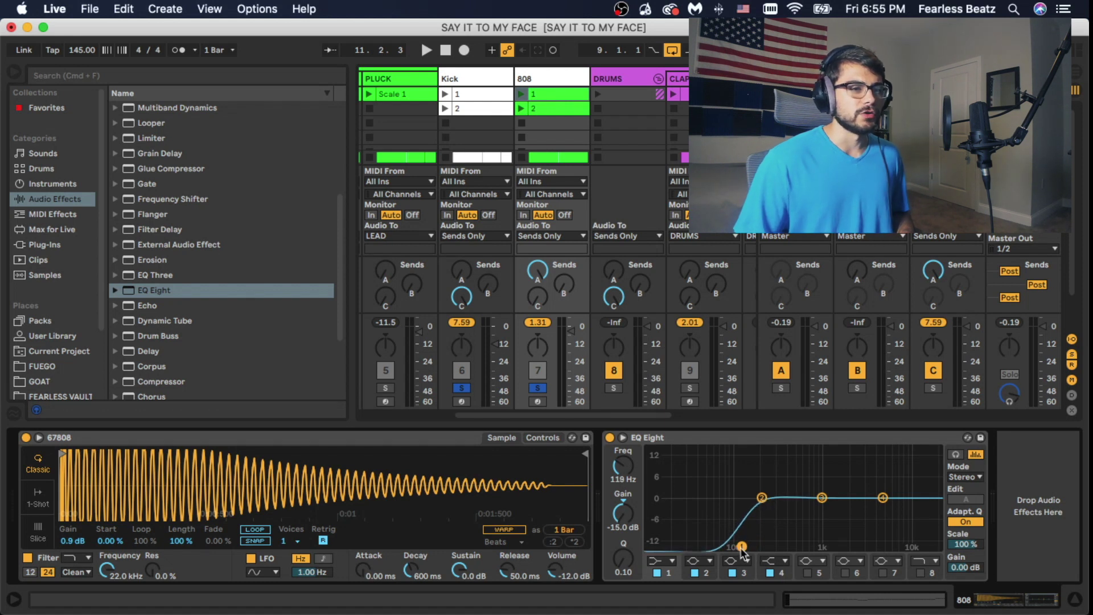
{"action": "left_click", "coordinate": [622, 514]}
{"action": "key", "text": "Delete"}
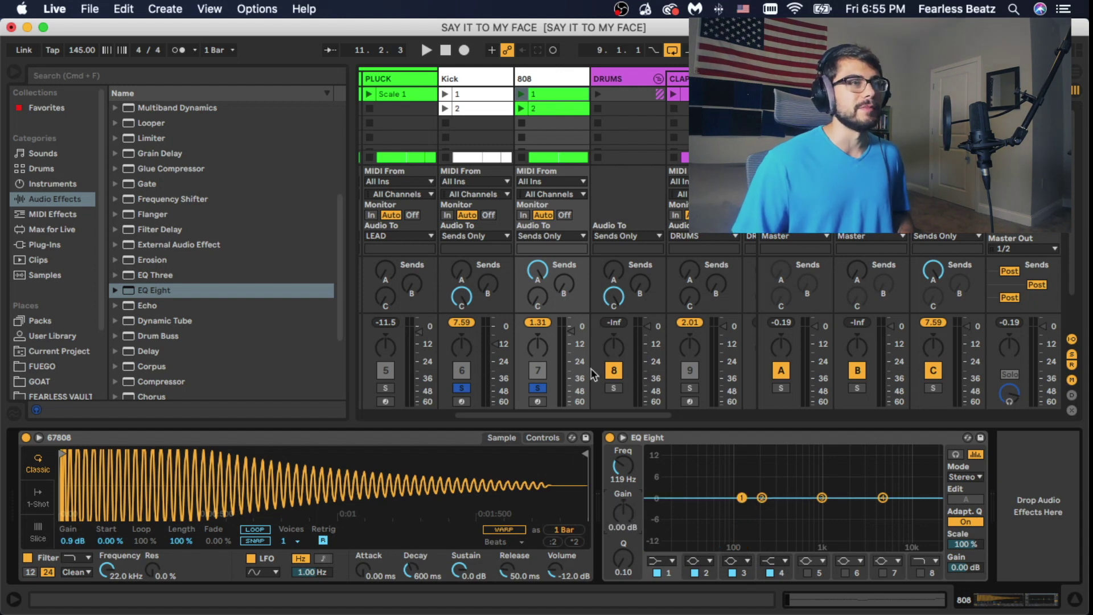
- Unfold the Kick and 808 tracks in the Arrangement view, focusing on the first kick at bar 9
{"action": "key", "text": "Tab"}
{"action": "left_click_drag", "start_coordinate": [415, 101], "coordinate": [544, 153]}
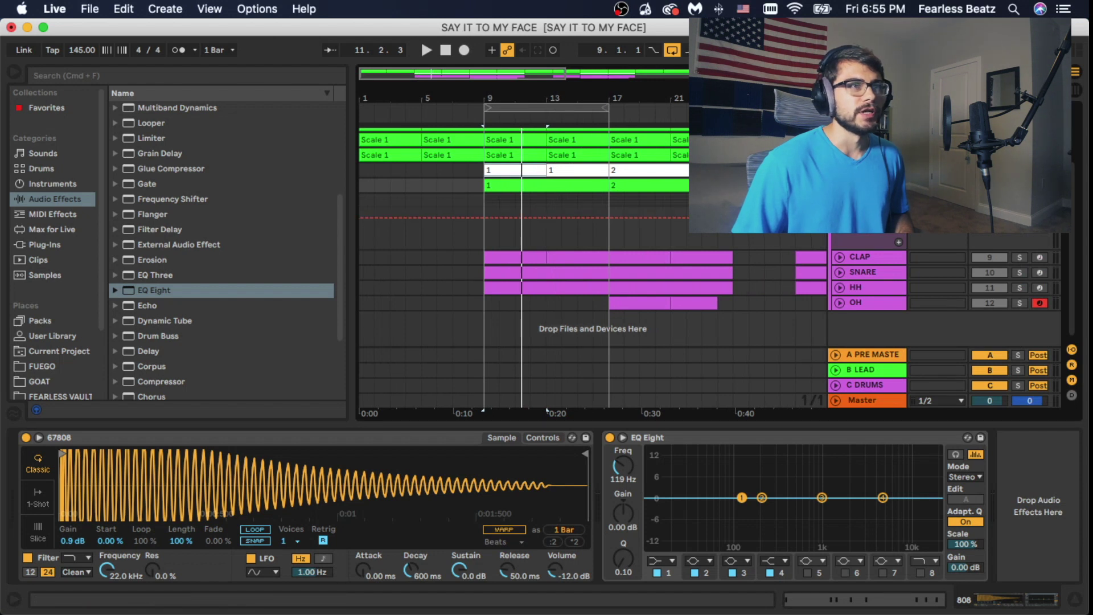
{"action": "left_click", "coordinate": [836, 170]}
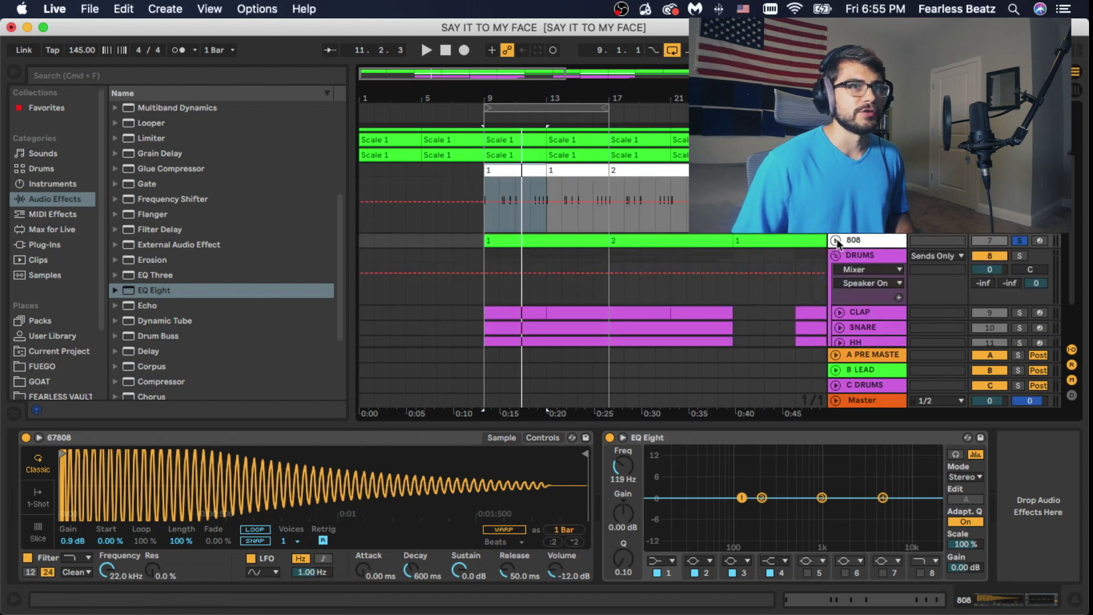
{"action": "left_click", "coordinate": [836, 241]}
{"action": "left_click_drag", "start_coordinate": [500, 102], "coordinate": [499, 253]}
- Display the EQ Eight's 1 Gain A automation lane on the 808 track
{"action": "left_click", "coordinate": [742, 498]}
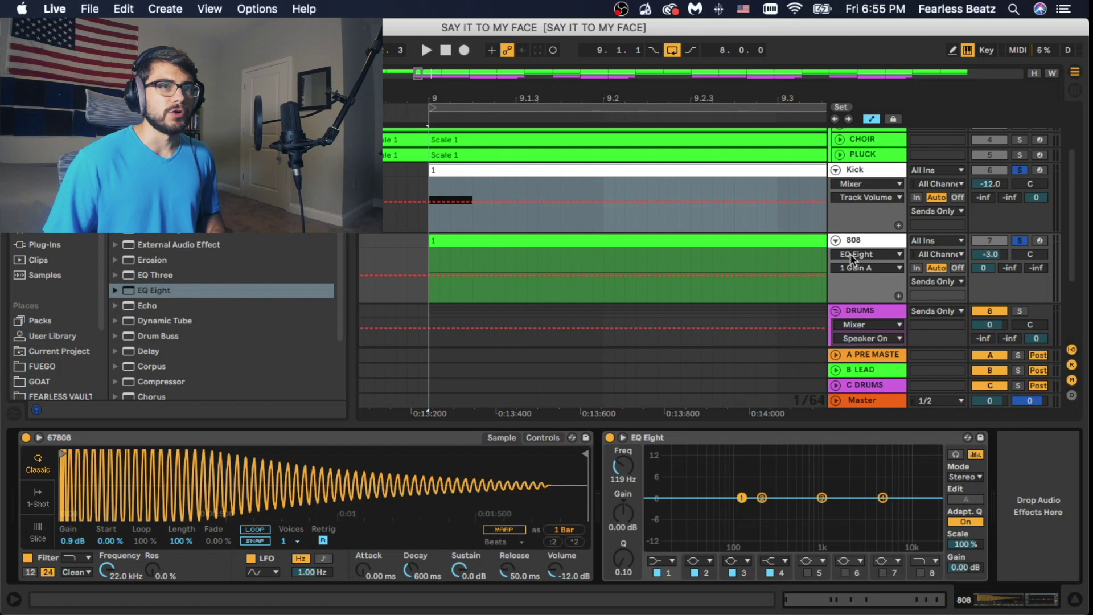
{"action": "left_click", "coordinate": [863, 255]}
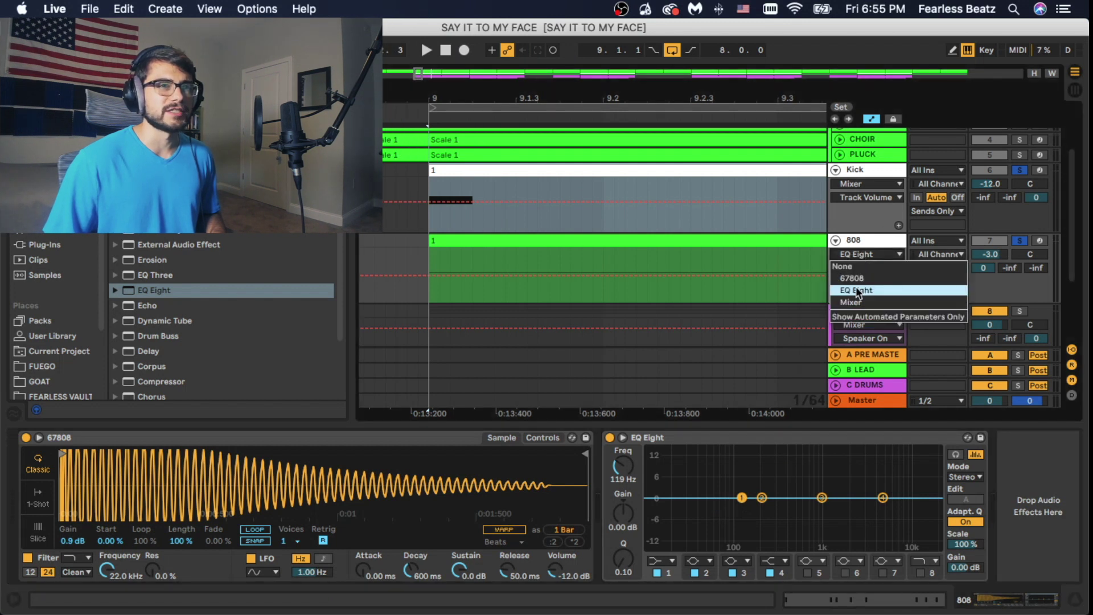
{"action": "left_click", "coordinate": [857, 290]}
{"action": "left_click", "coordinate": [854, 268]}
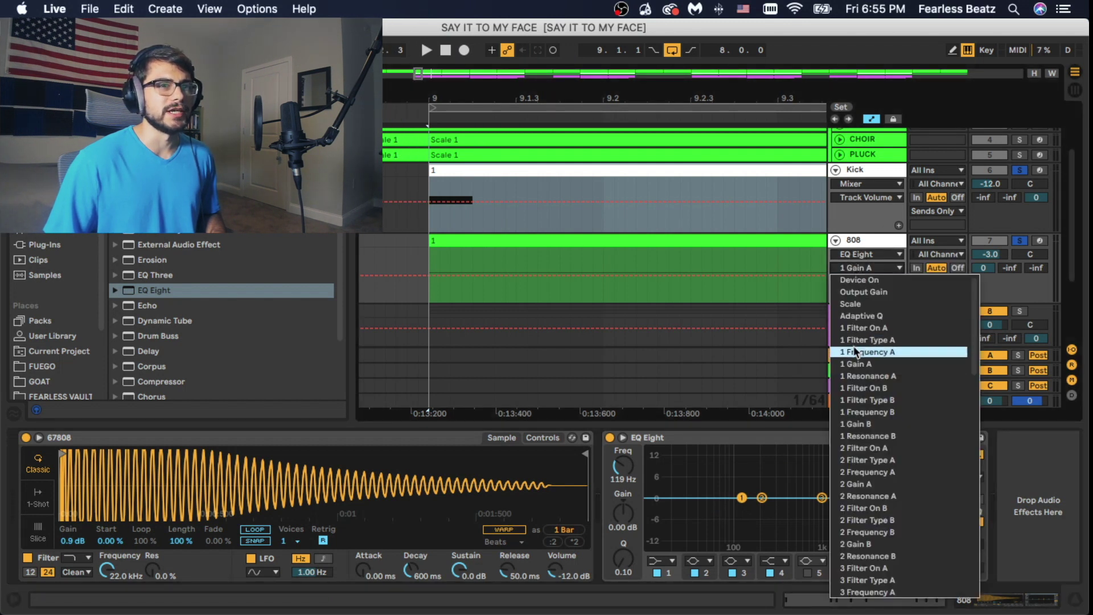
{"action": "left_click", "coordinate": [855, 365]}
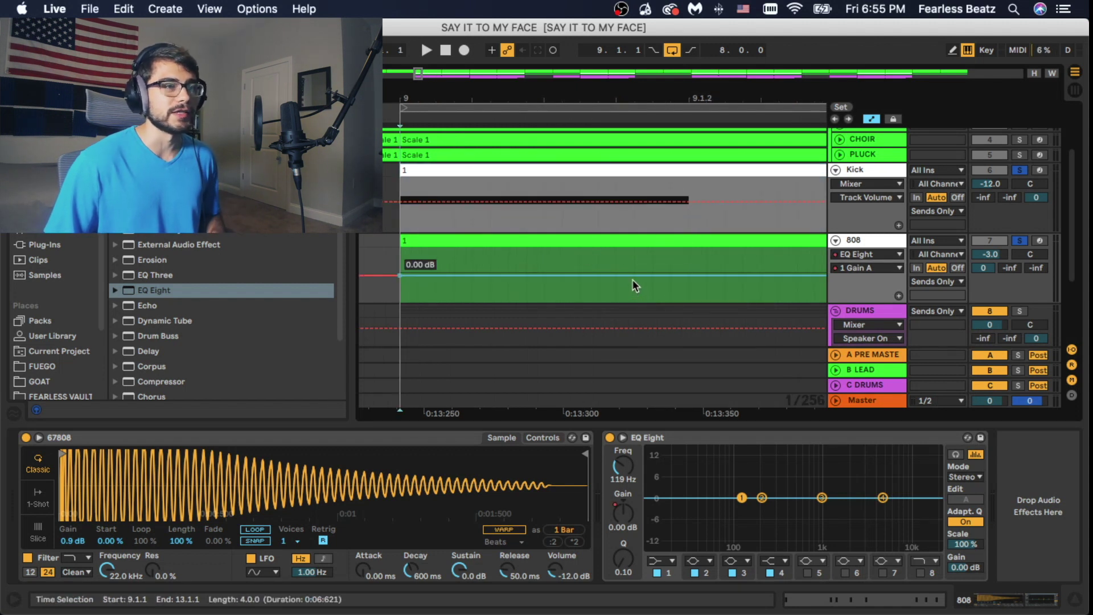
- Draw a -15 dB dip in the 808's 1 Gain A automation under the first kick at bar 9, with a sharp return to 0 dB
{"action": "left_click", "coordinate": [576, 274]}
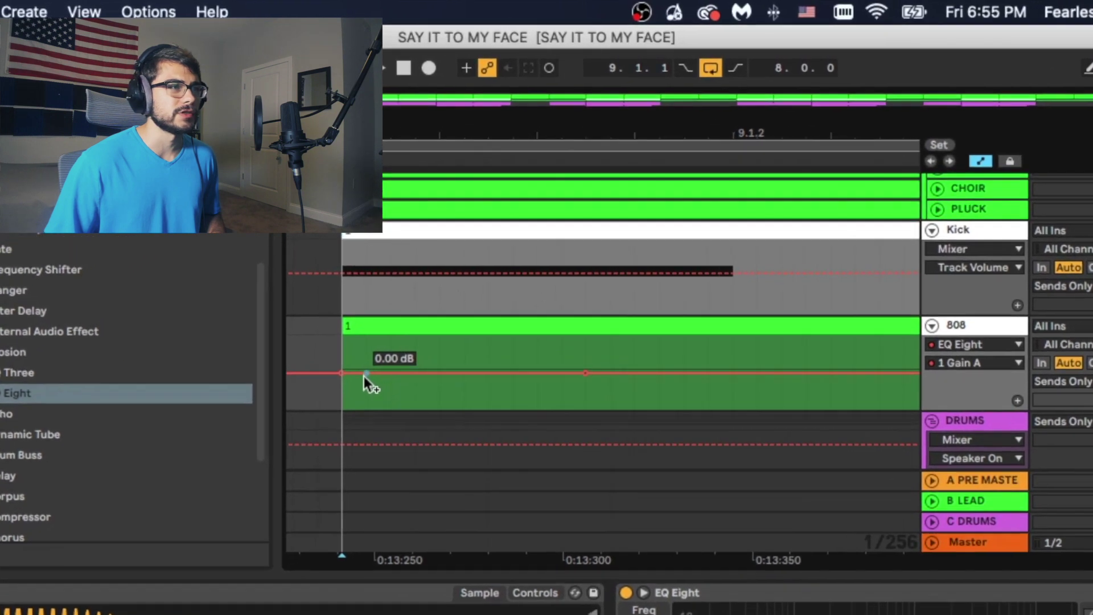
{"action": "left_click_drag", "start_coordinate": [388, 298], "coordinate": [387, 325]}
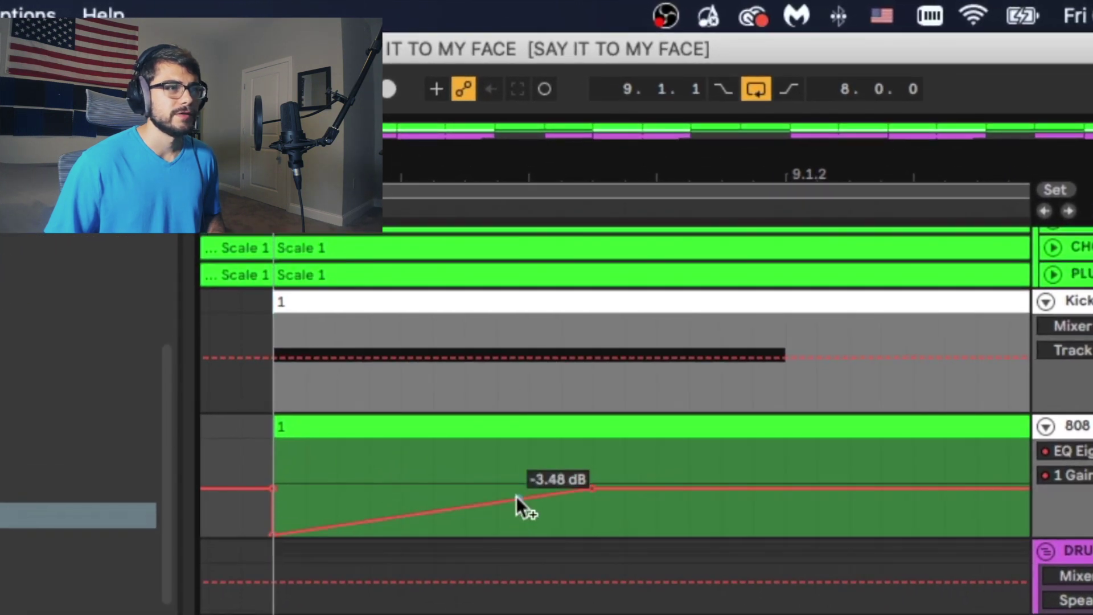
{"action": "left_click_drag", "start_coordinate": [517, 499], "coordinate": [592, 544]}
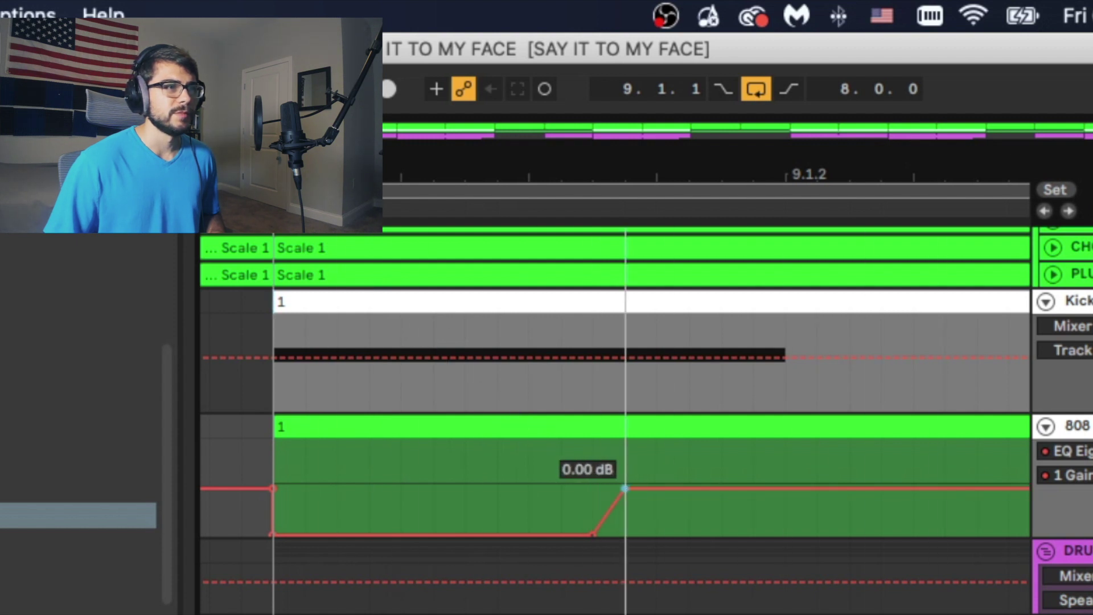
{"action": "left_click_drag", "start_coordinate": [594, 535], "coordinate": [632, 537]}
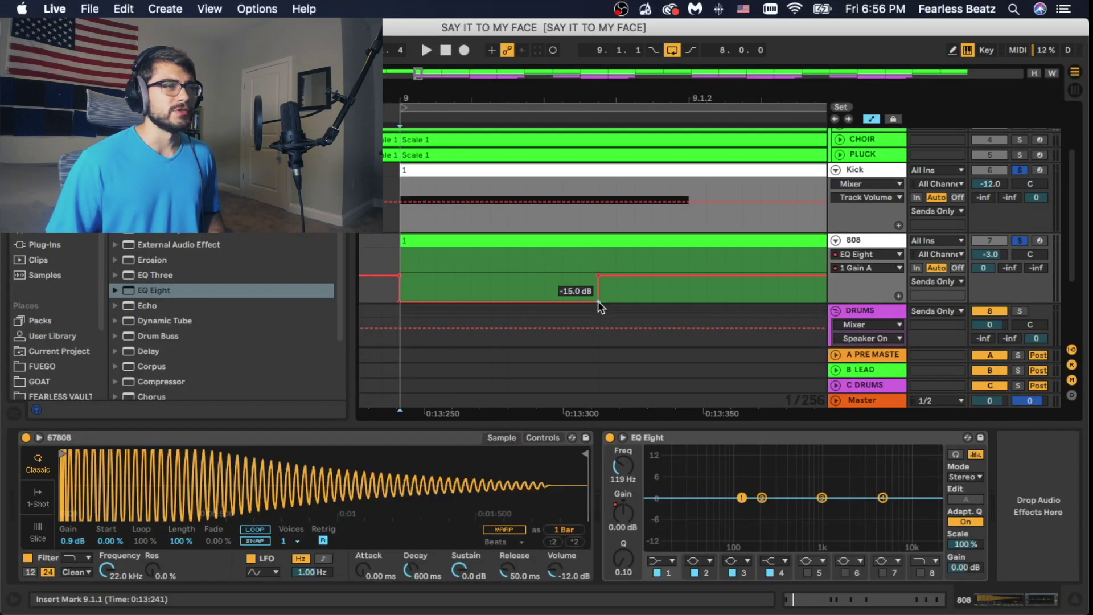
- Remove the dip's second low breakpoint, curve the ramp back up to 0 dB, and audition the result
{"action": "left_click", "coordinate": [597, 300]}
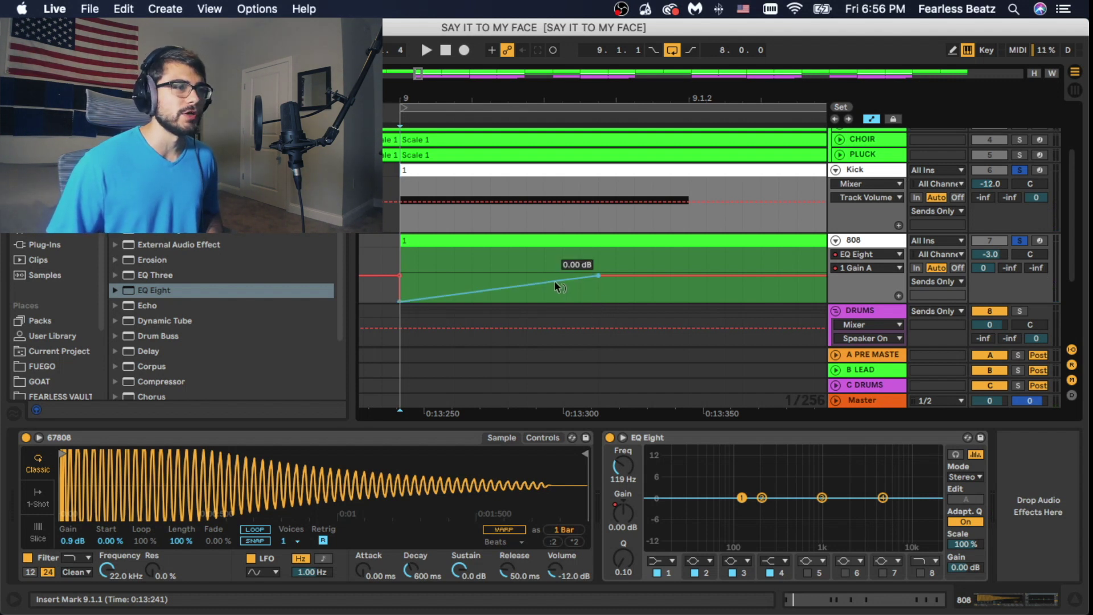
{"action": "left_click_drag", "start_coordinate": [555, 280], "coordinate": [555, 301]}
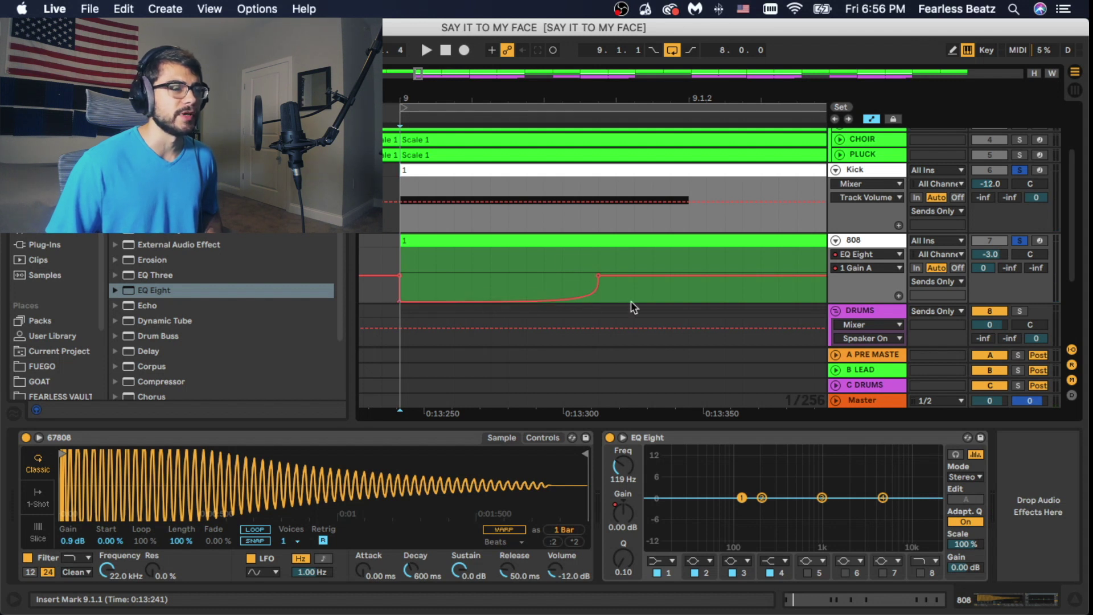
{"action": "key", "text": "space"}
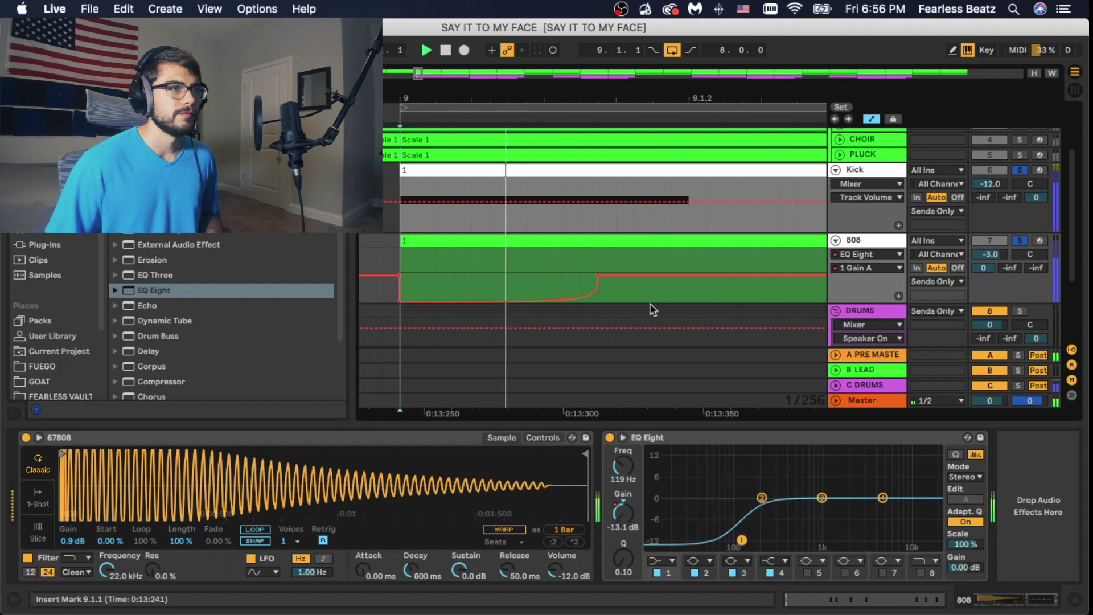
{"action": "key", "text": "space"}
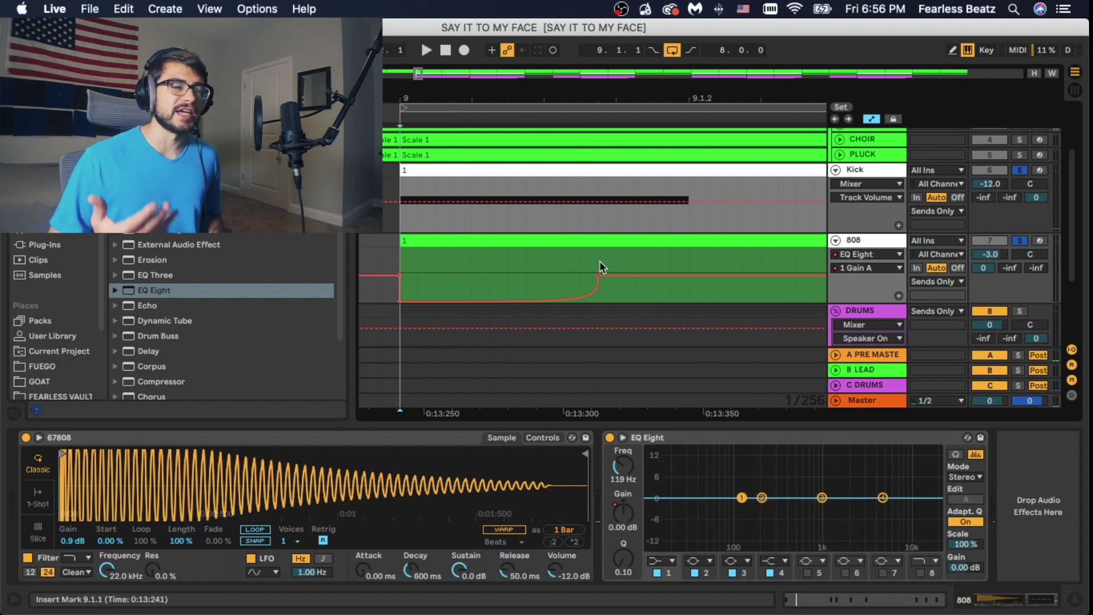
- Copy the gain dip under the other kicks up to bar 13, and duplicate that four-bar automation into bars 13 to 17
{"action": "left_click_drag", "start_coordinate": [583, 98], "coordinate": [487, 97]}
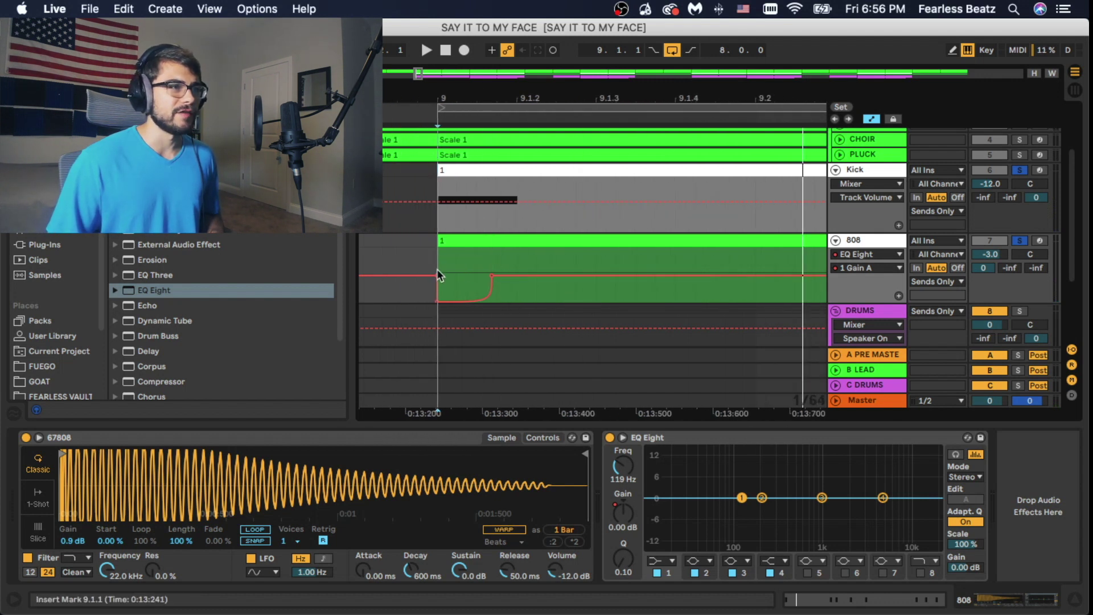
{"action": "left_click_drag", "start_coordinate": [441, 261], "coordinate": [493, 281]}
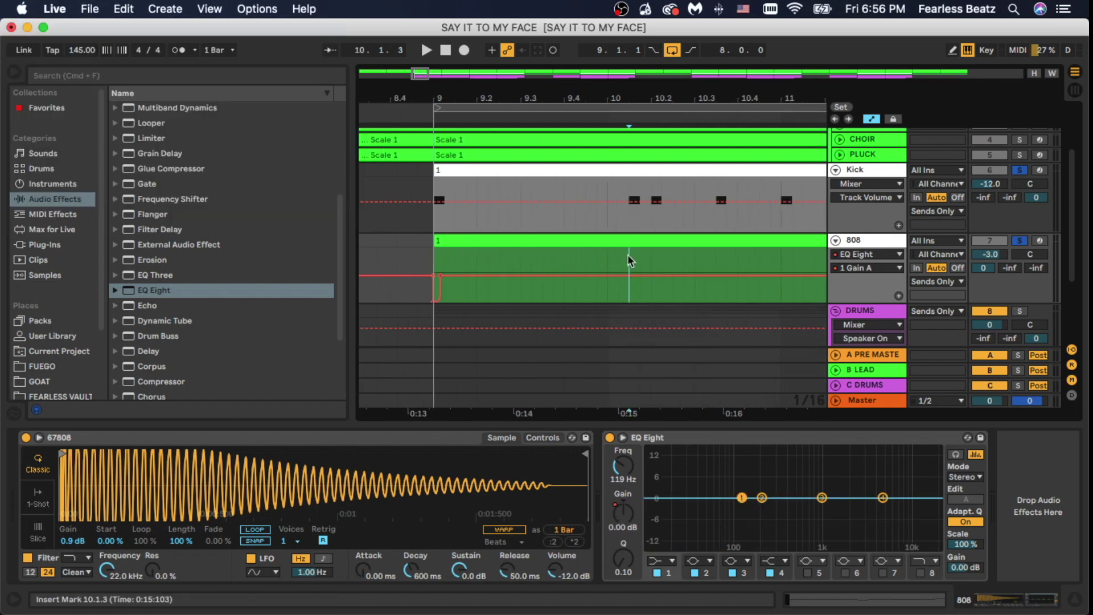
{"action": "key", "text": "super+v"}
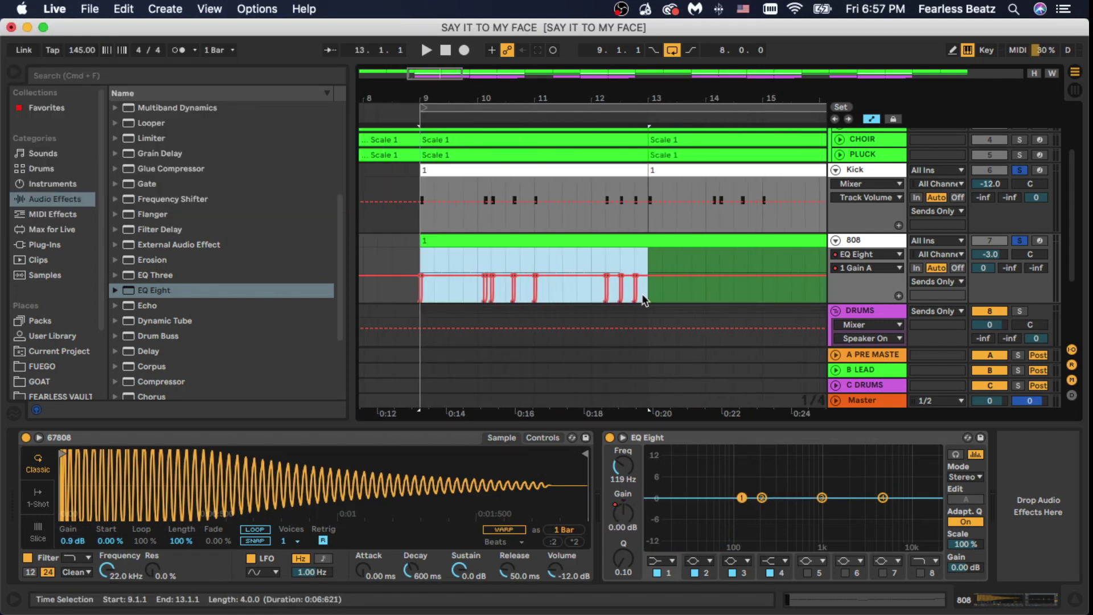
{"action": "key", "text": "super+d"}
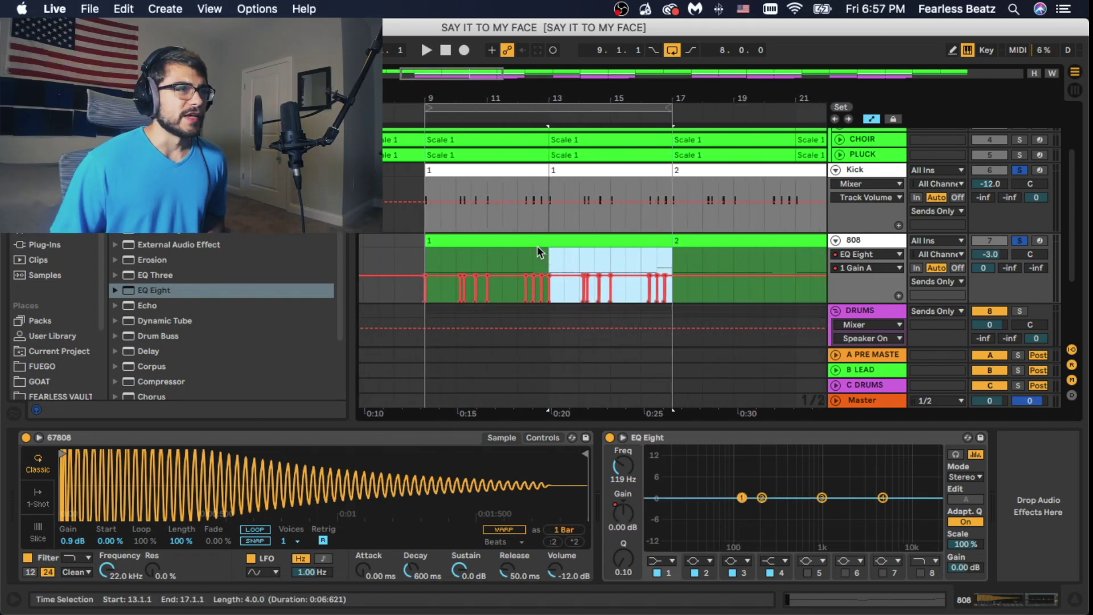
- Audition the 808 section in bars 9 to 17, and move the 808 clip carrying the gain automation from bar 25 back to bar 9
{"action": "left_click", "coordinate": [541, 242]}
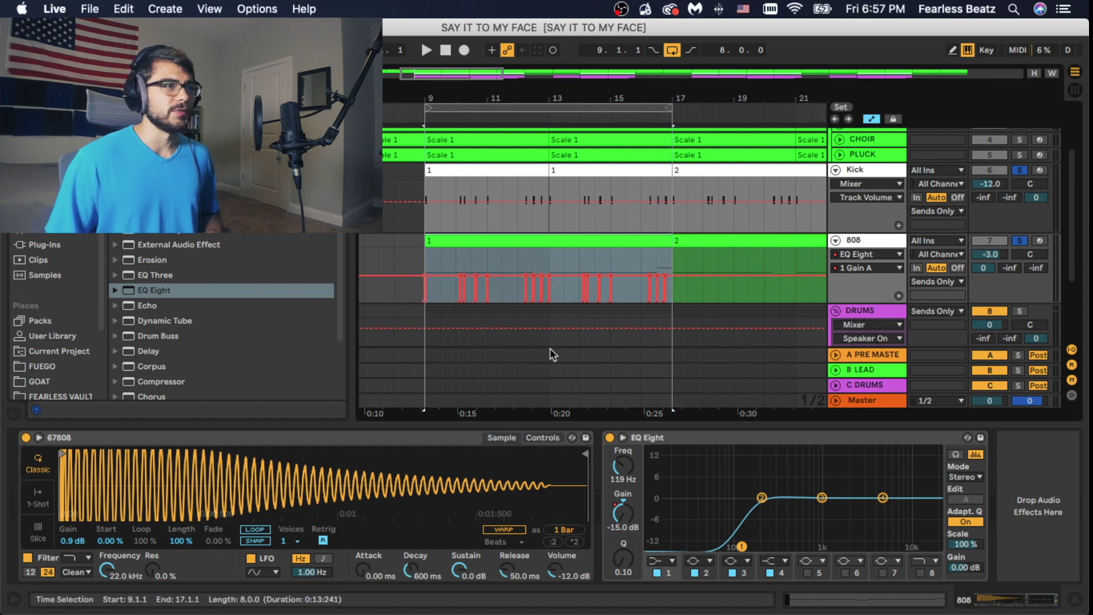
{"action": "scroll", "coordinate": [550, 354], "scroll_direction": "down", "scroll_amount": 2}
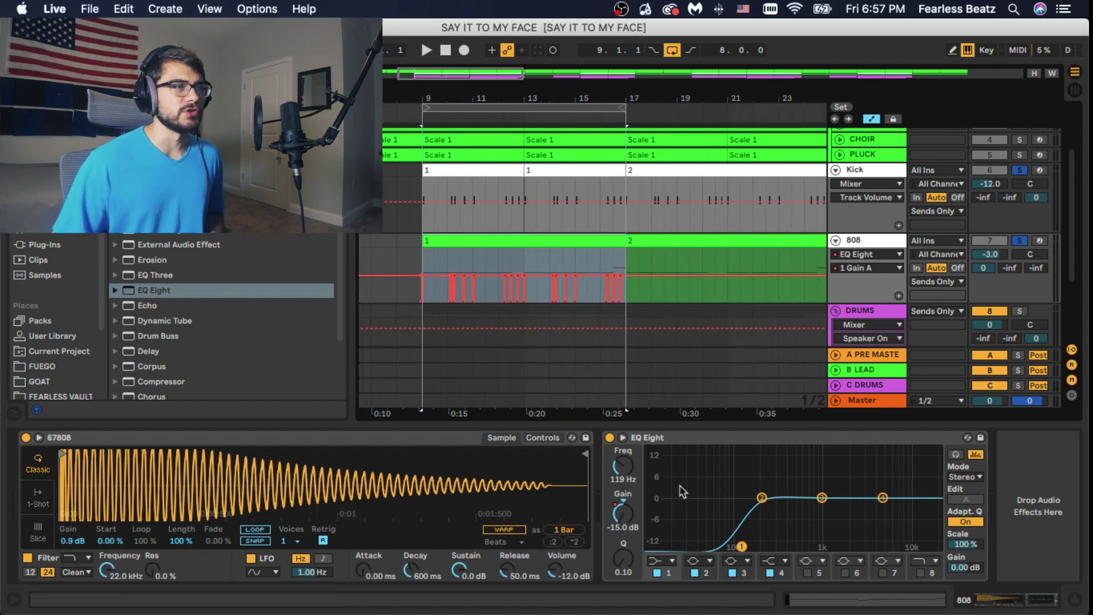
{"action": "key", "text": "space"}
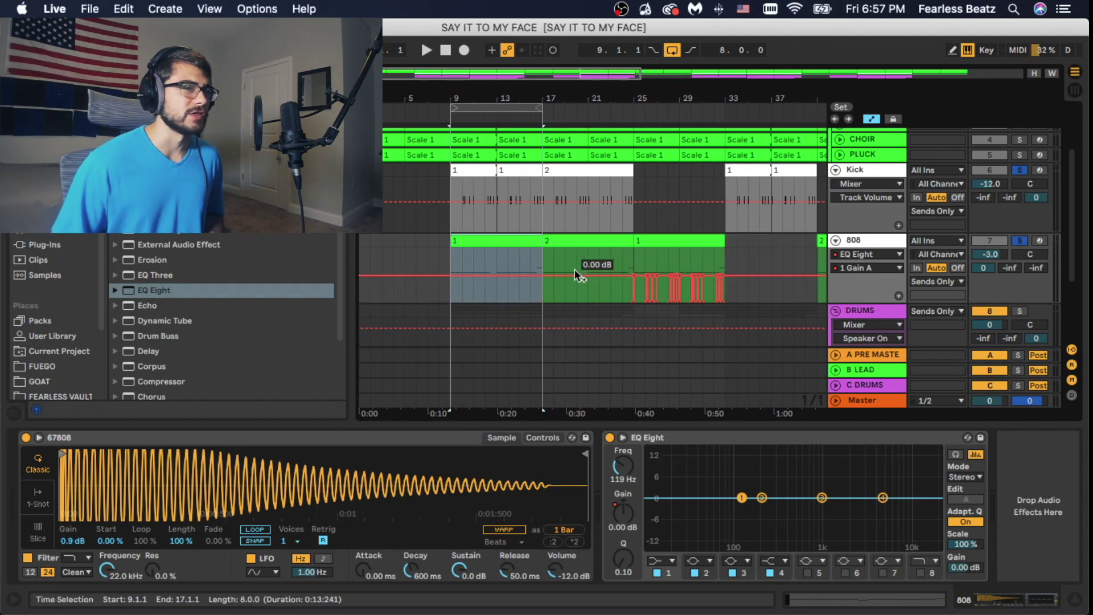
{"action": "key", "text": "space"}
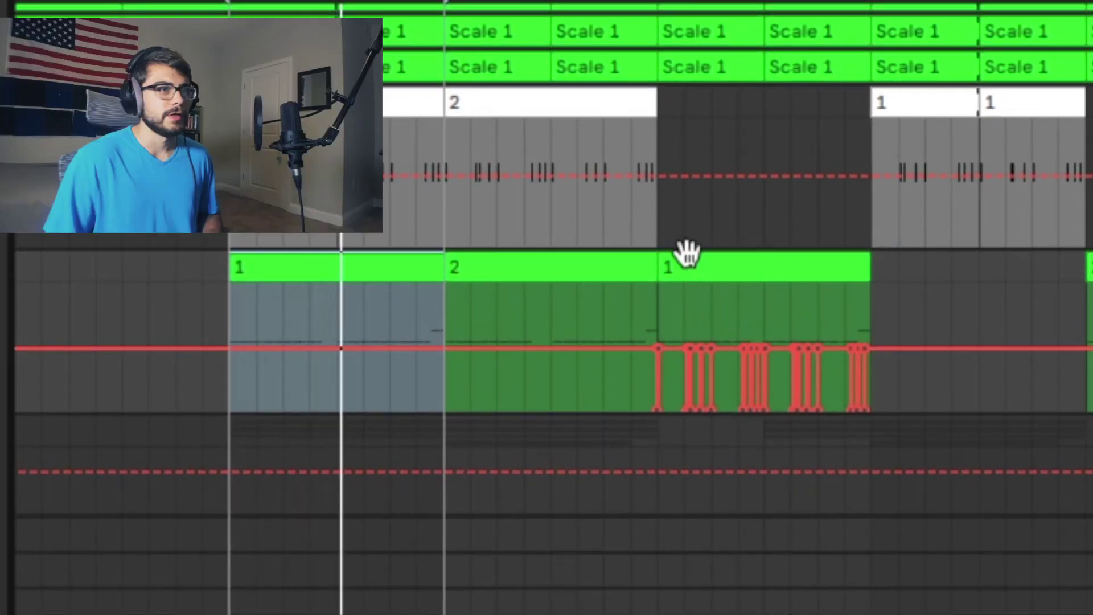
{"action": "left_click_drag", "start_coordinate": [687, 252], "coordinate": [259, 253]}
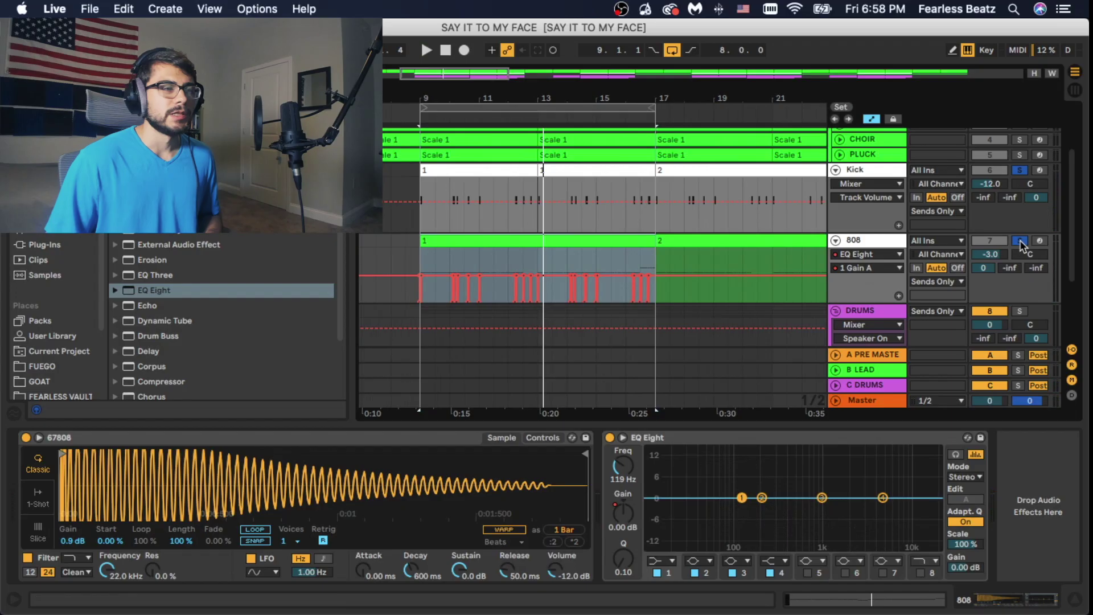
- Unsolo the Kick and 808 tracks and play the full mix from bar 9
{"action": "left_click", "coordinate": [1020, 240]}
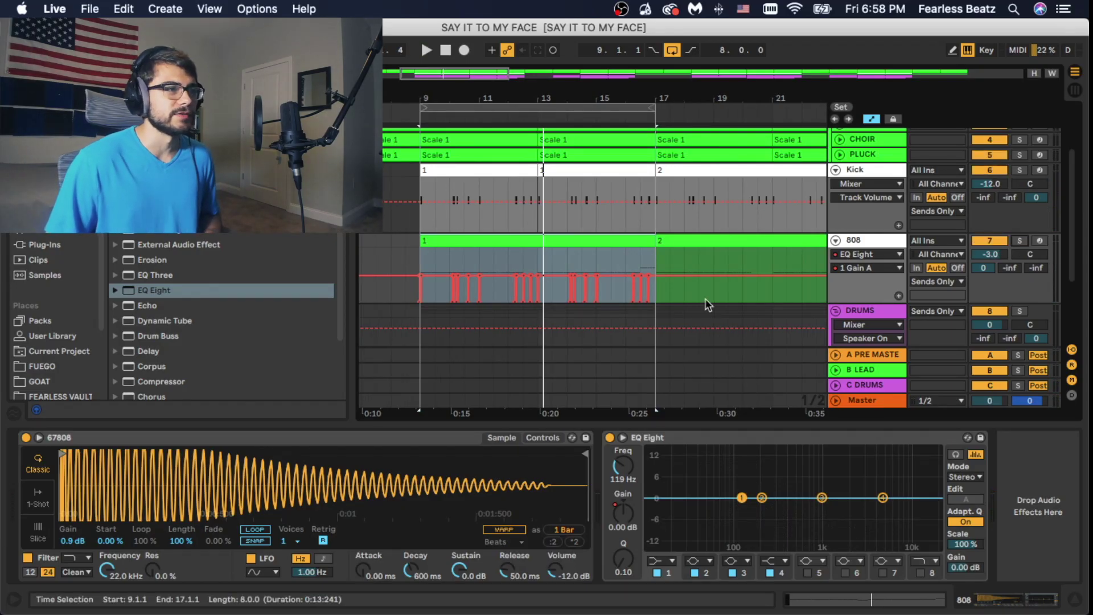
{"action": "key", "text": "space"}
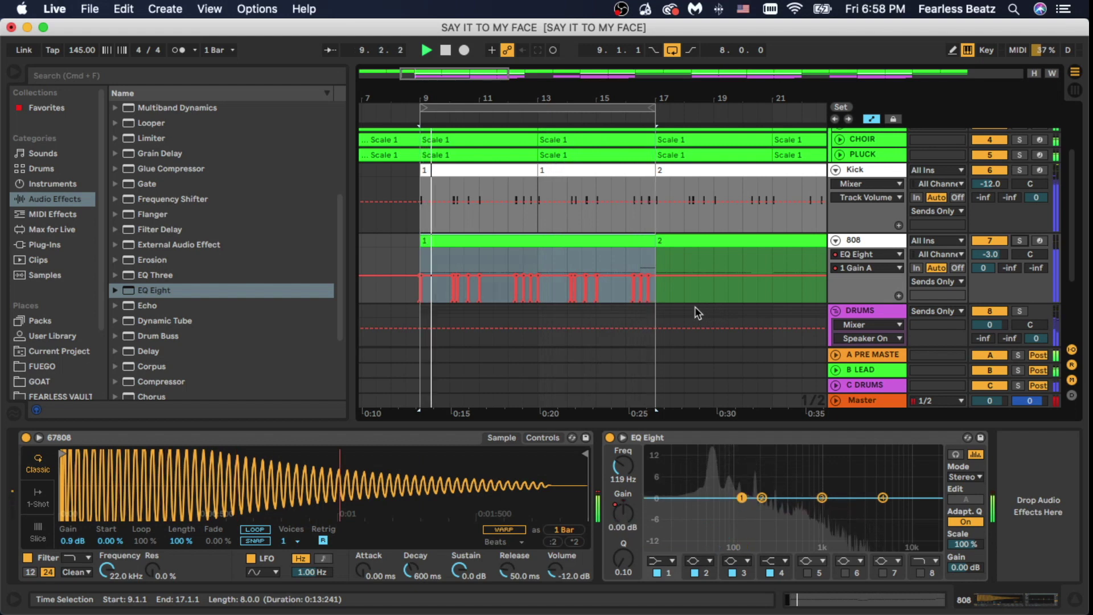
- Review the device chains of the LEAD, 808 and Kick tracks and the tracks inside the DRUMS group
{"action": "scroll", "coordinate": [636, 271], "scroll_direction": "up", "scroll_amount": 3}
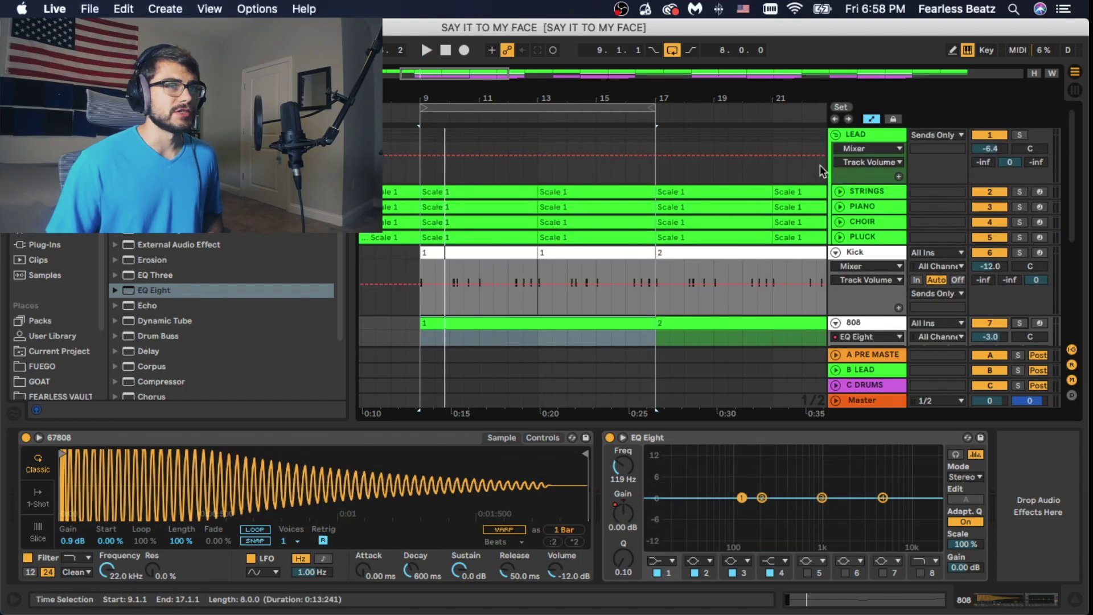
{"action": "left_click", "coordinate": [857, 137]}
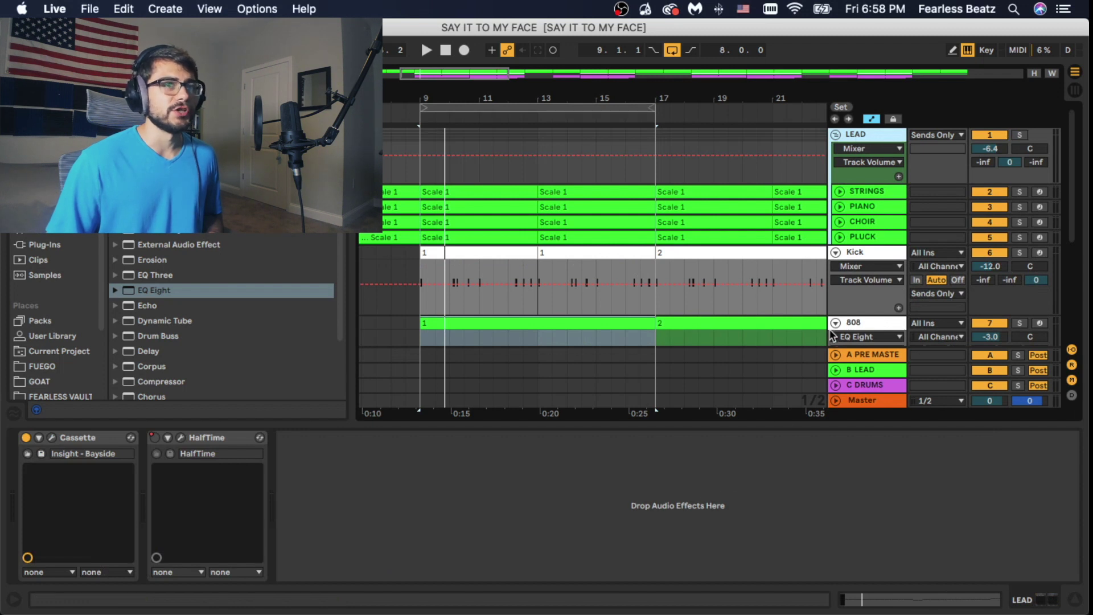
{"action": "scroll", "coordinate": [832, 336], "scroll_direction": "down", "scroll_amount": 3}
{"action": "left_click", "coordinate": [853, 278]}
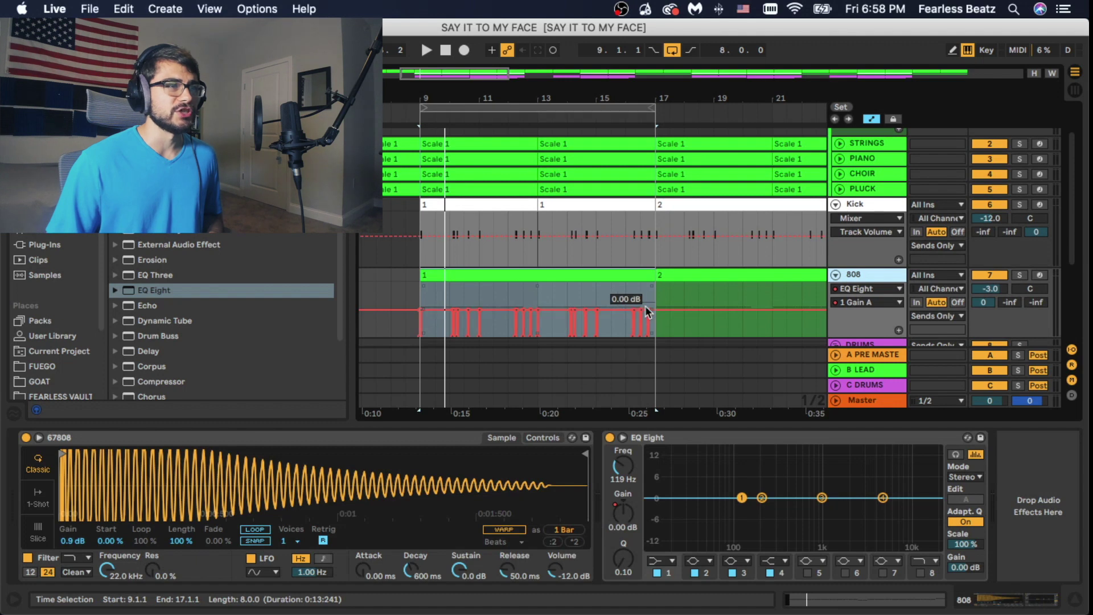
{"action": "scroll", "coordinate": [644, 306], "scroll_direction": "up", "scroll_amount": 3}
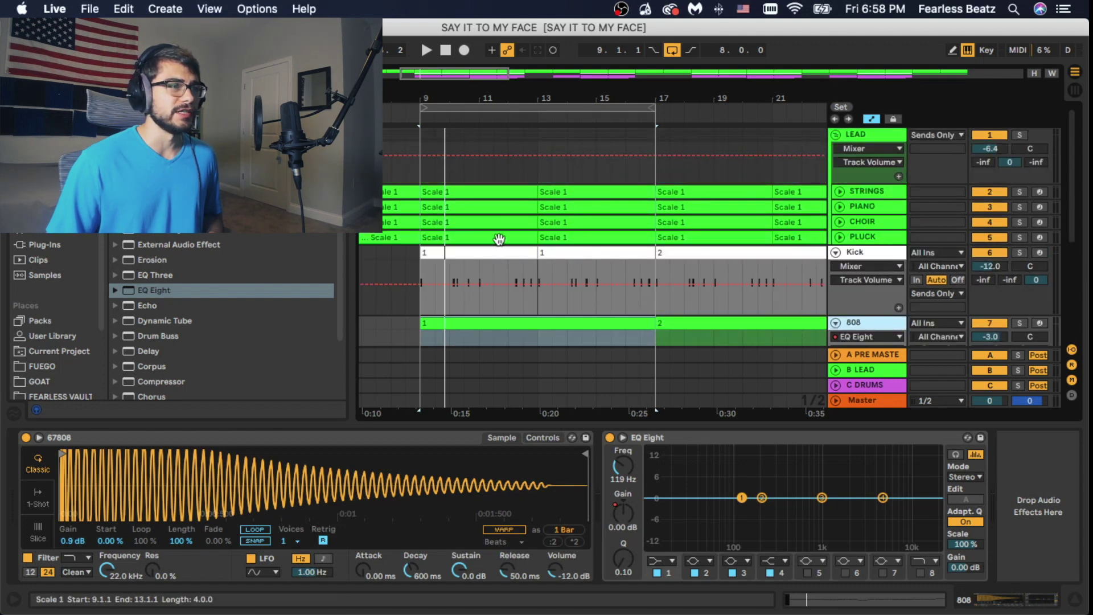
{"action": "scroll", "coordinate": [427, 267], "scroll_direction": "down", "scroll_amount": 4}
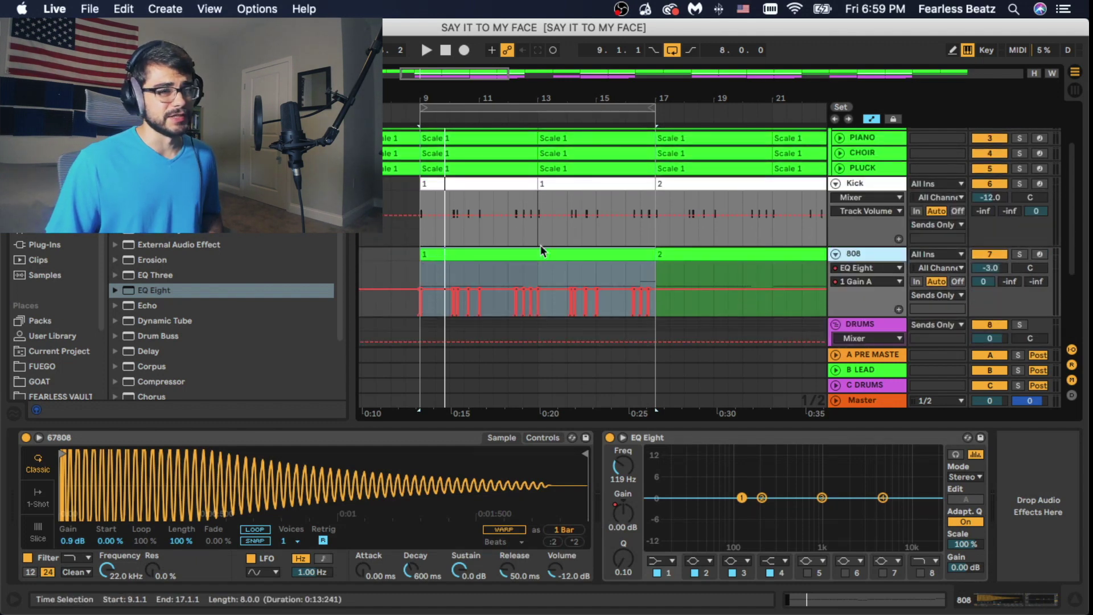
{"action": "scroll", "coordinate": [592, 262], "scroll_direction": "down", "scroll_amount": 7}
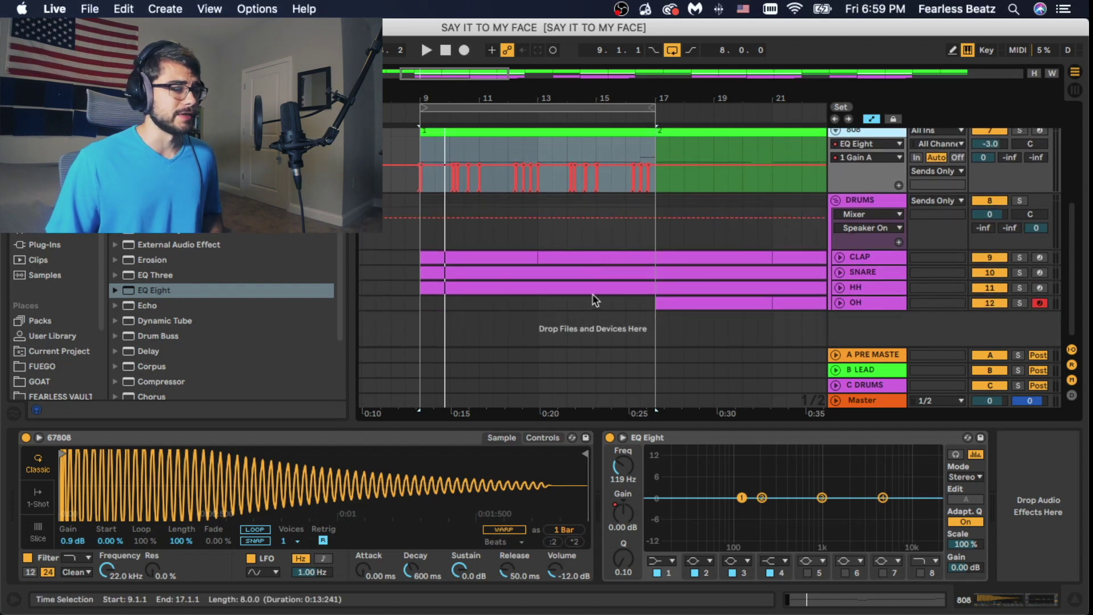
{"action": "scroll", "coordinate": [603, 273], "scroll_direction": "up", "scroll_amount": 6}
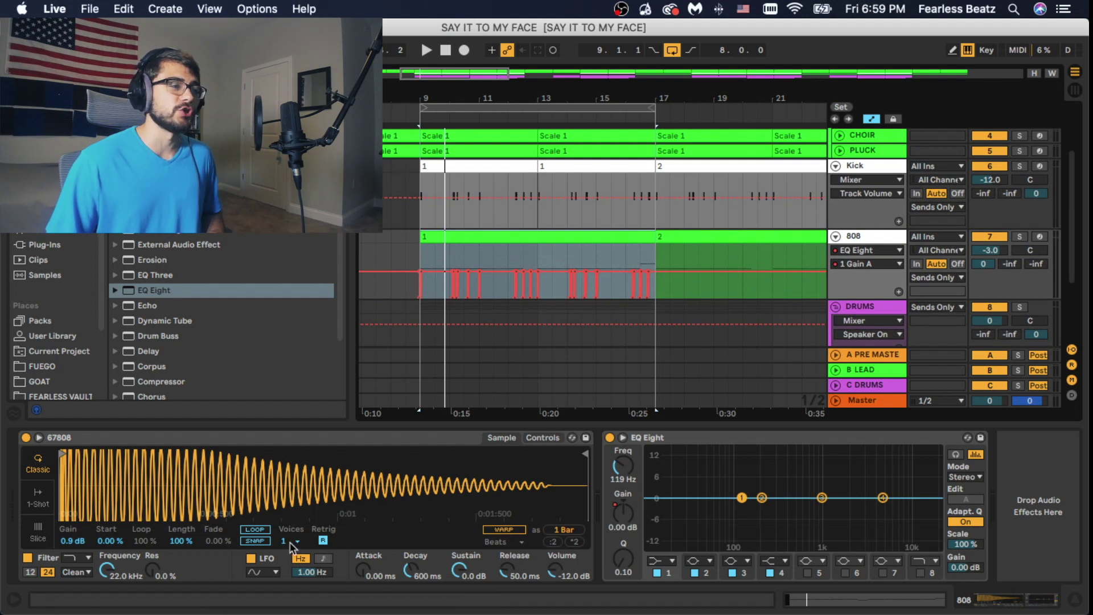
{"action": "left_click", "coordinate": [510, 164]}
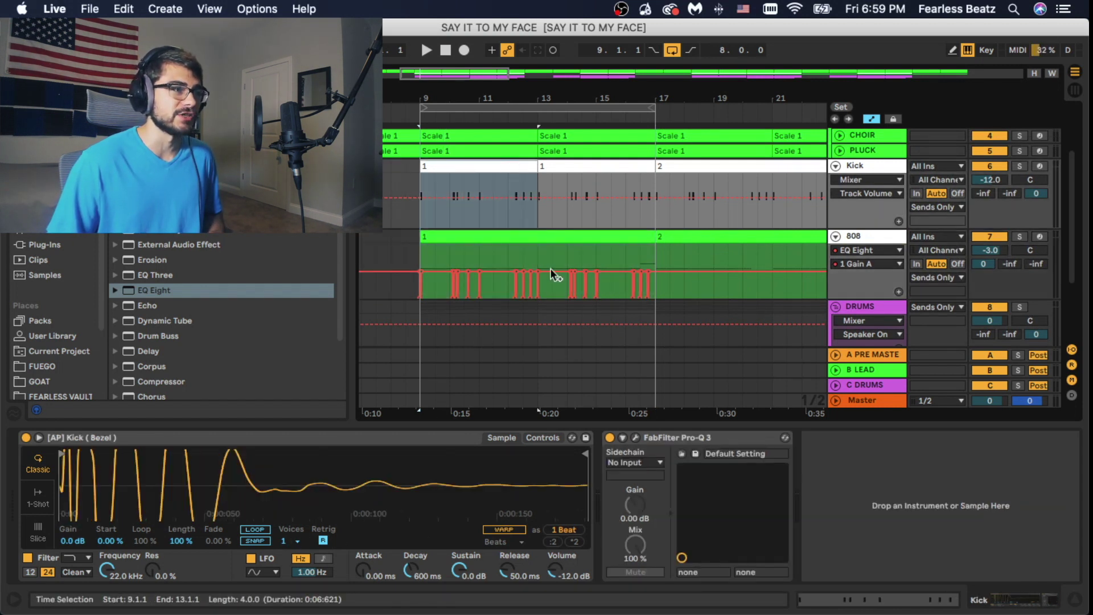